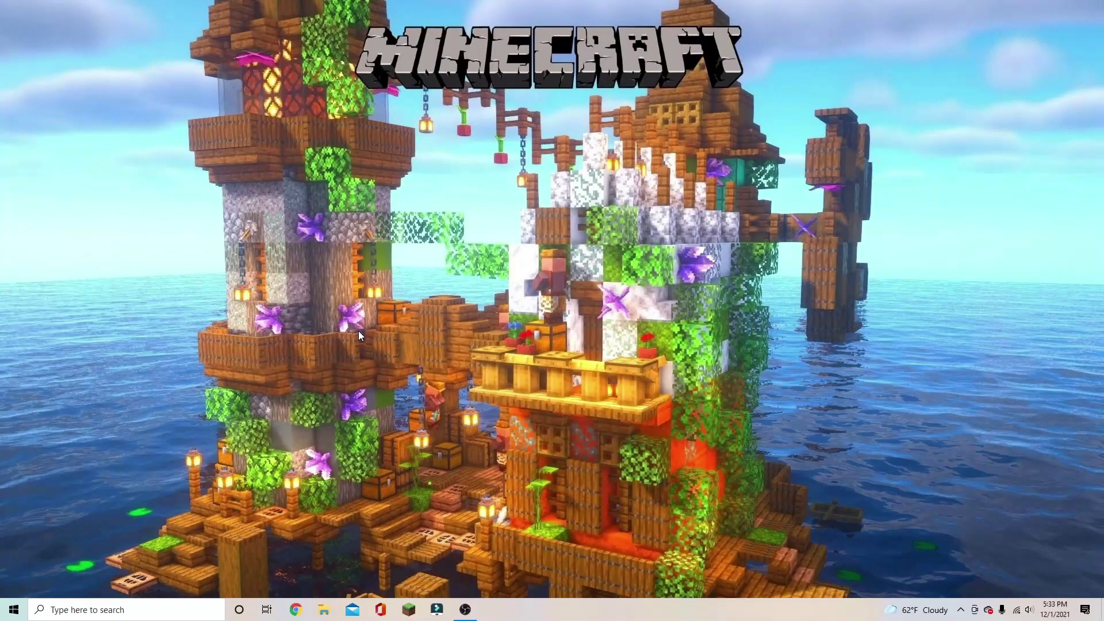
Search 'fabric launcher 1.18', then download and keep fabric-installer-0.10.1.jar from fabricmc.net
{"action": "left_click", "coordinate": [296, 609]}
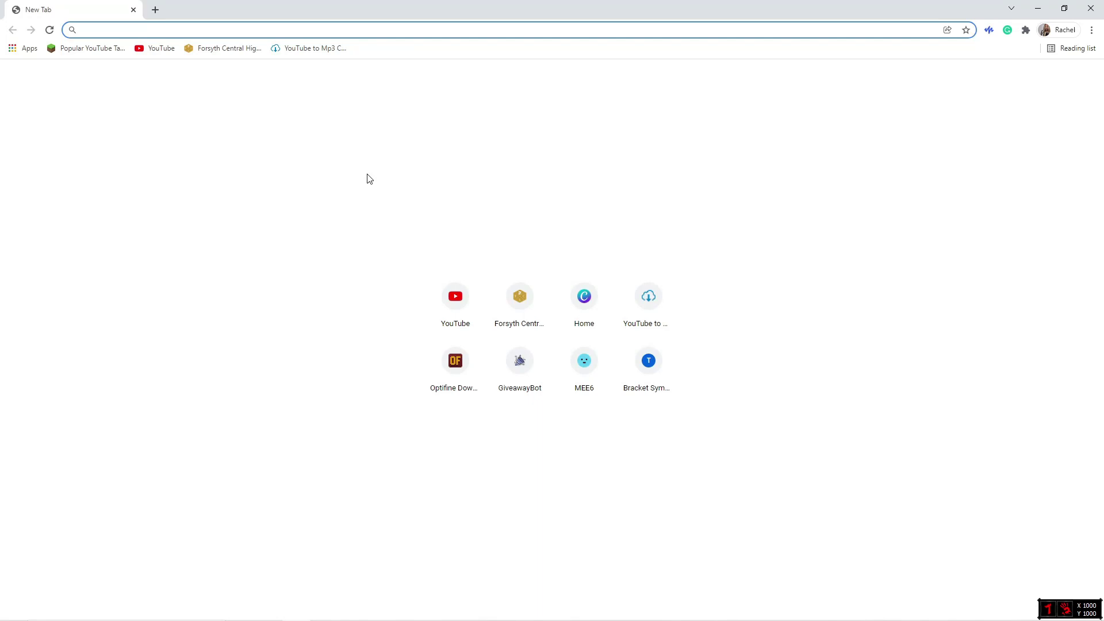
{"action": "type", "text": "fabric"}
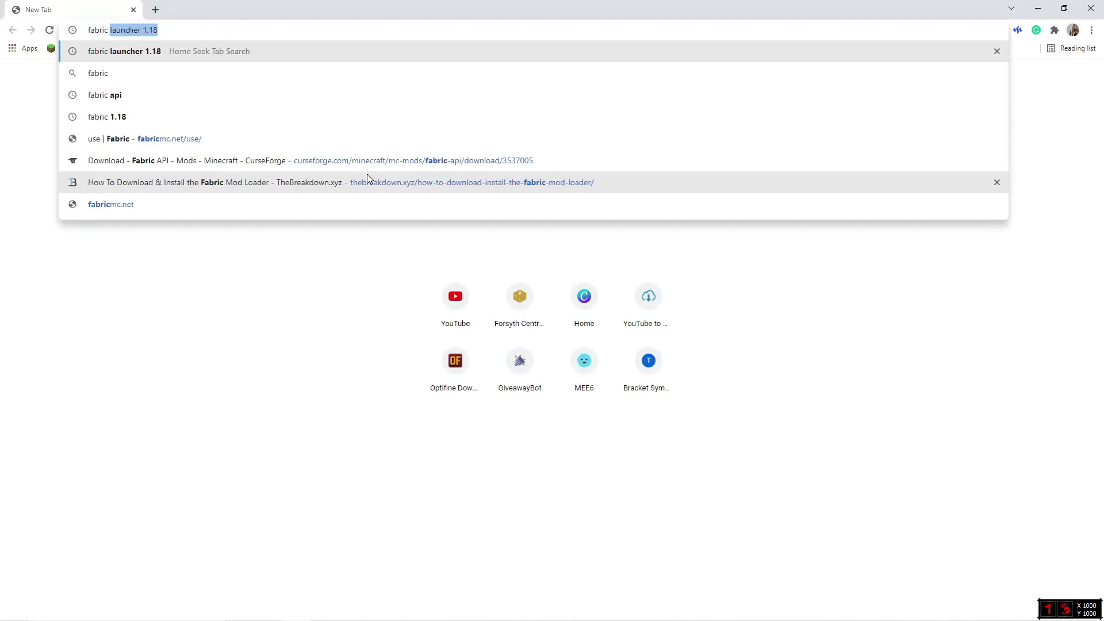
{"action": "key", "text": "Return"}
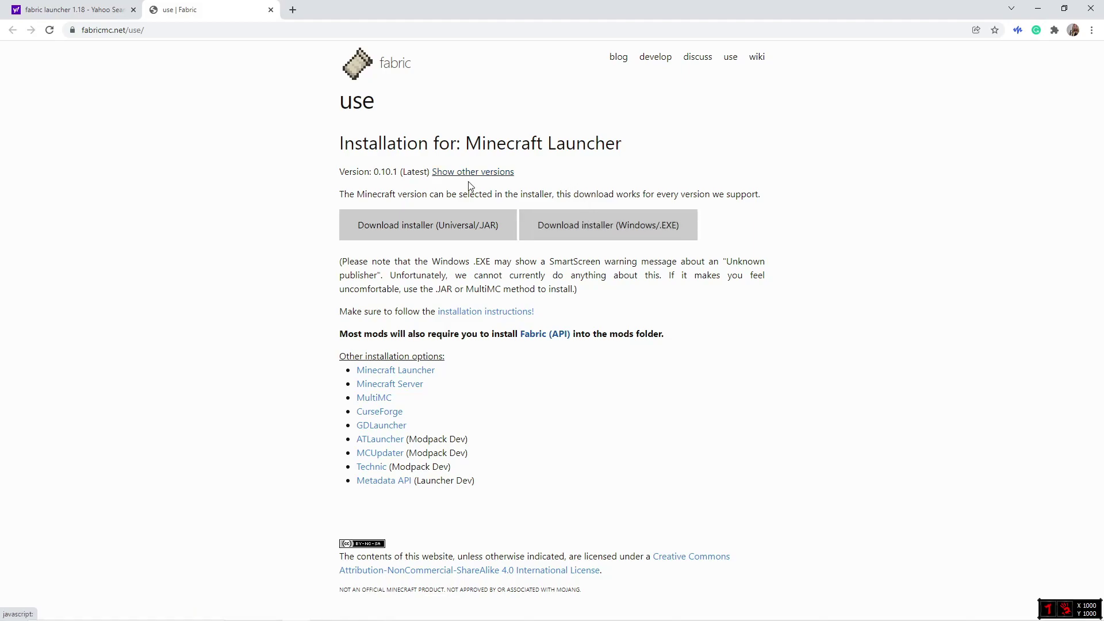
{"action": "left_click", "coordinate": [434, 231]}
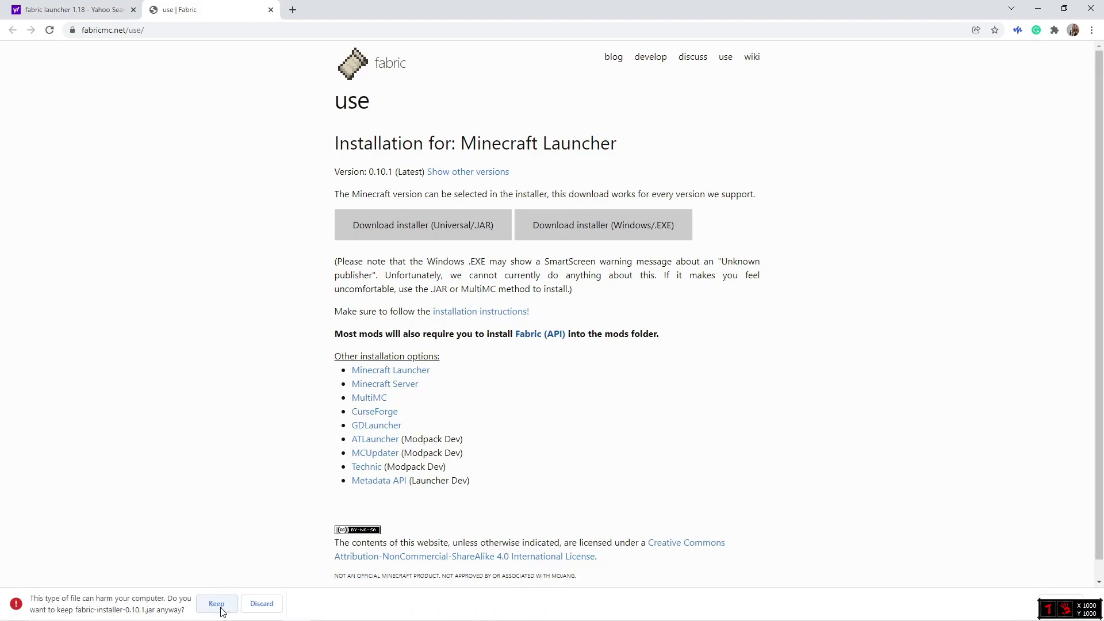
{"action": "left_click", "coordinate": [218, 605]}
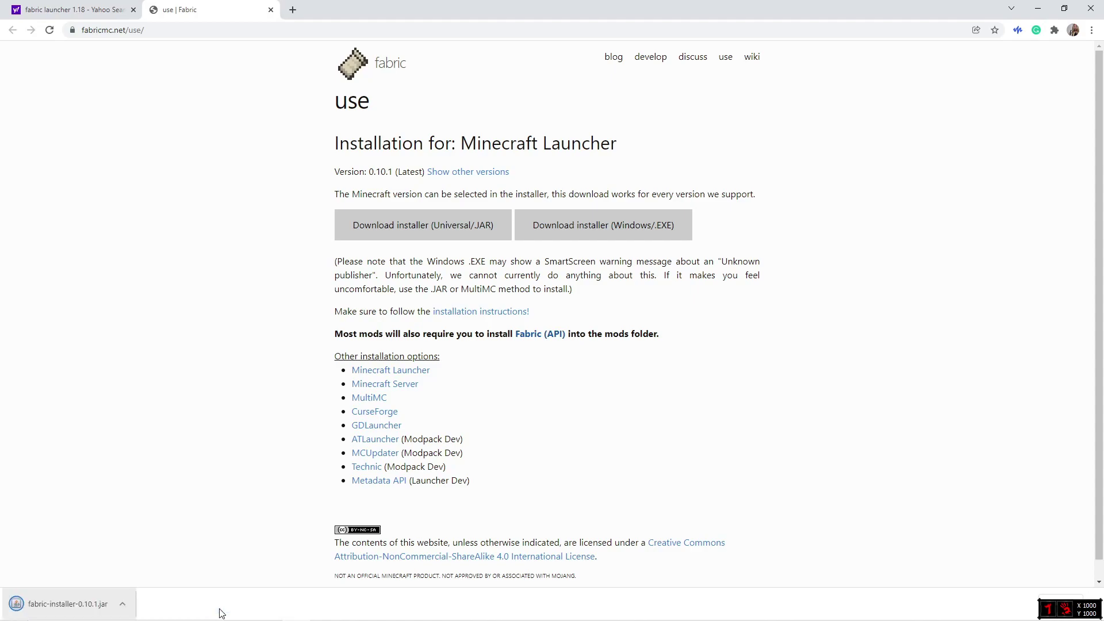
Download and keep the Fabric API 0.43.1 jar for 1.18 from CurseForge's Files page
{"action": "left_click", "coordinate": [292, 10]}
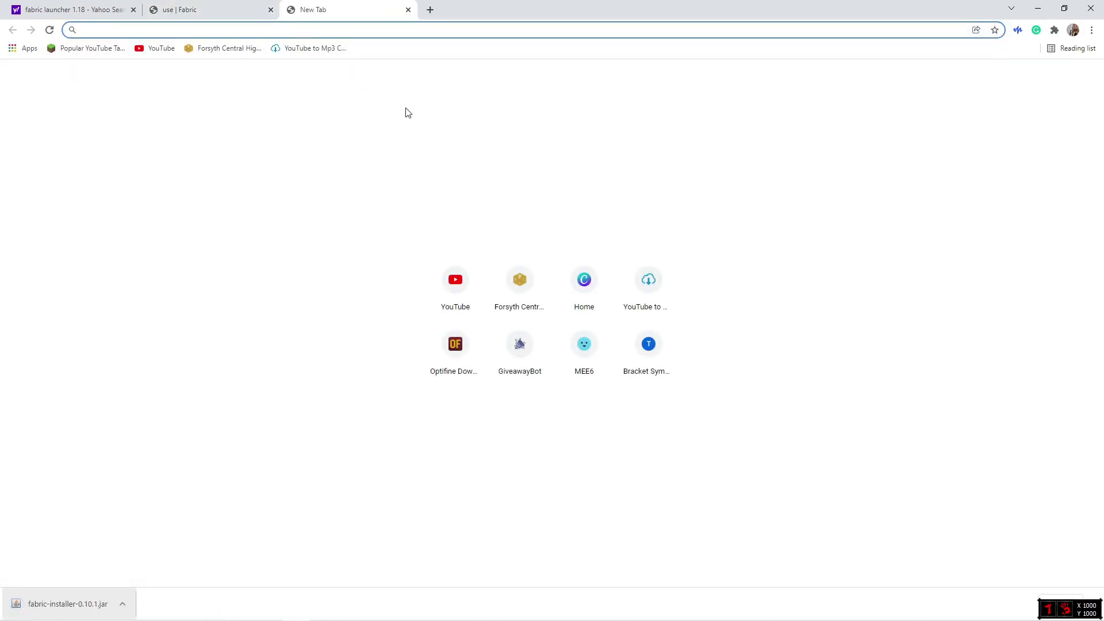
{"action": "type", "text": "fabric api"}
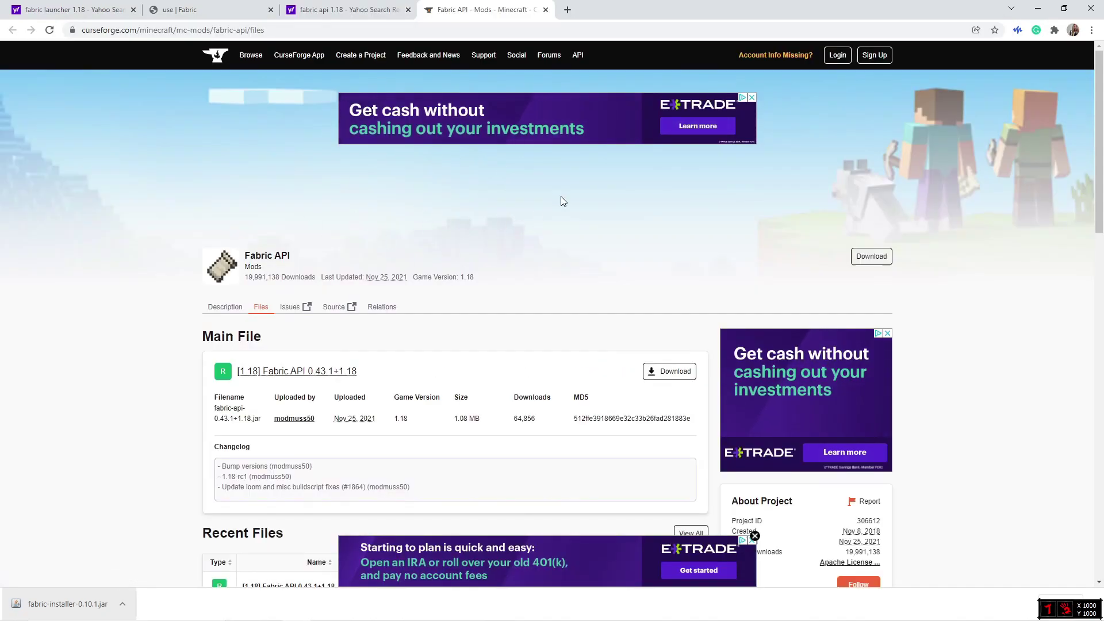
{"action": "scroll", "coordinate": [550, 214], "scroll_direction": "down", "scroll_amount": 2}
{"action": "scroll", "coordinate": [530, 216], "scroll_direction": "down", "scroll_amount": 1}
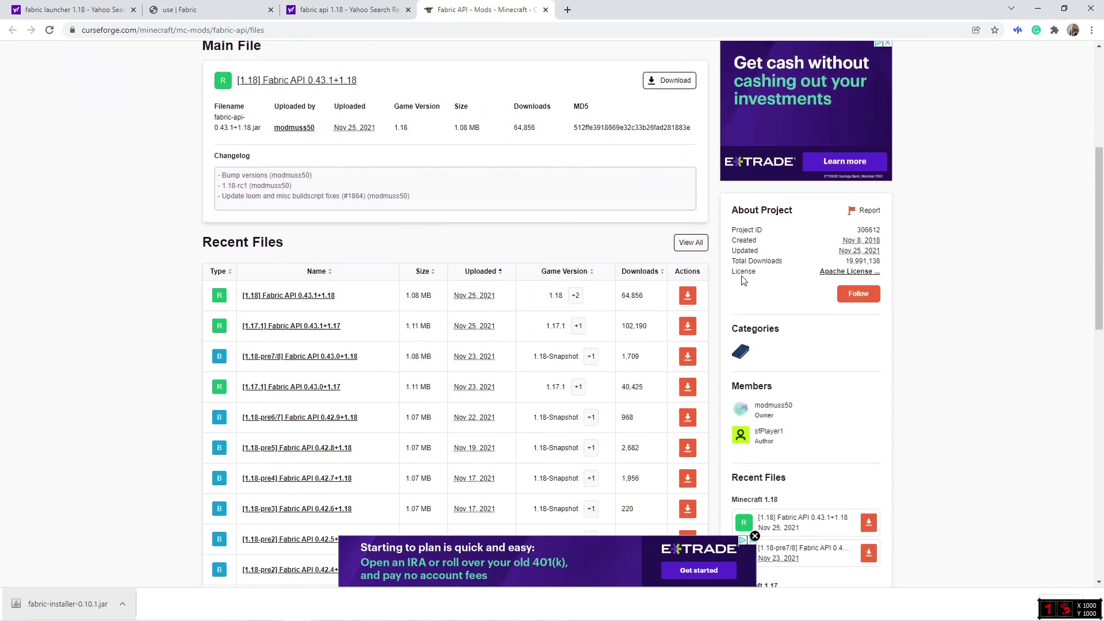
{"action": "scroll", "coordinate": [741, 281], "scroll_direction": "down", "scroll_amount": 1}
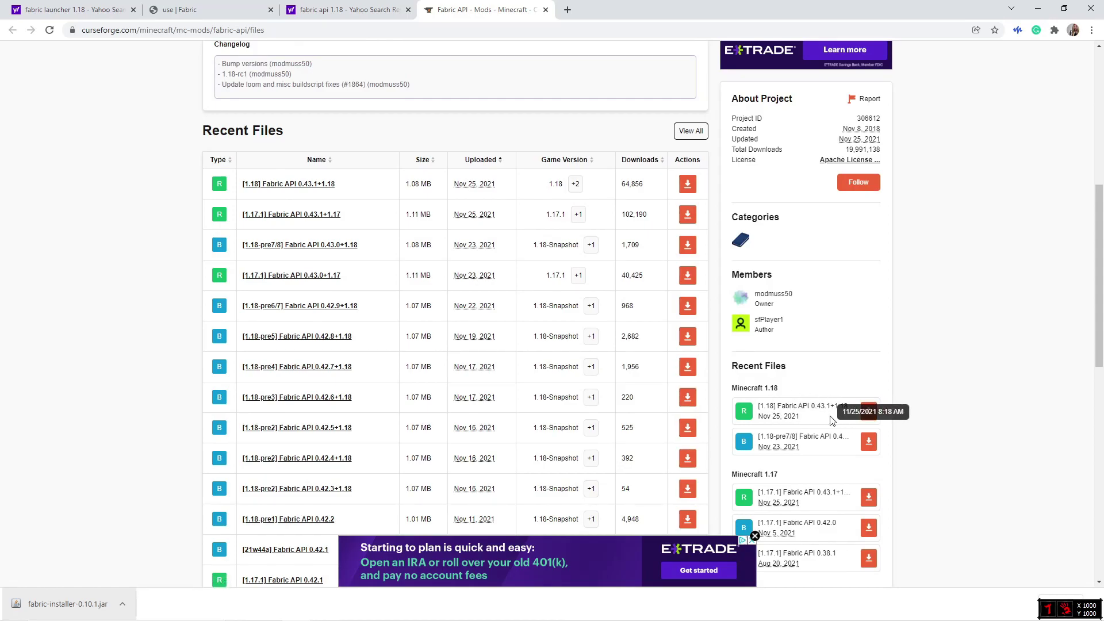
{"action": "left_click", "coordinate": [868, 415]}
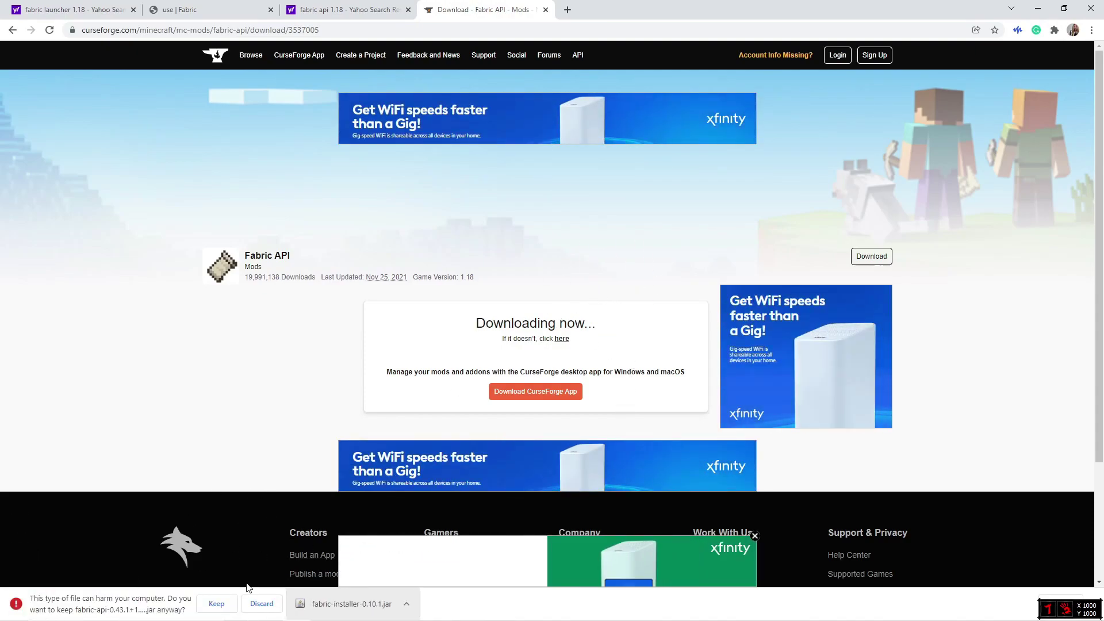
{"action": "left_click", "coordinate": [217, 603]}
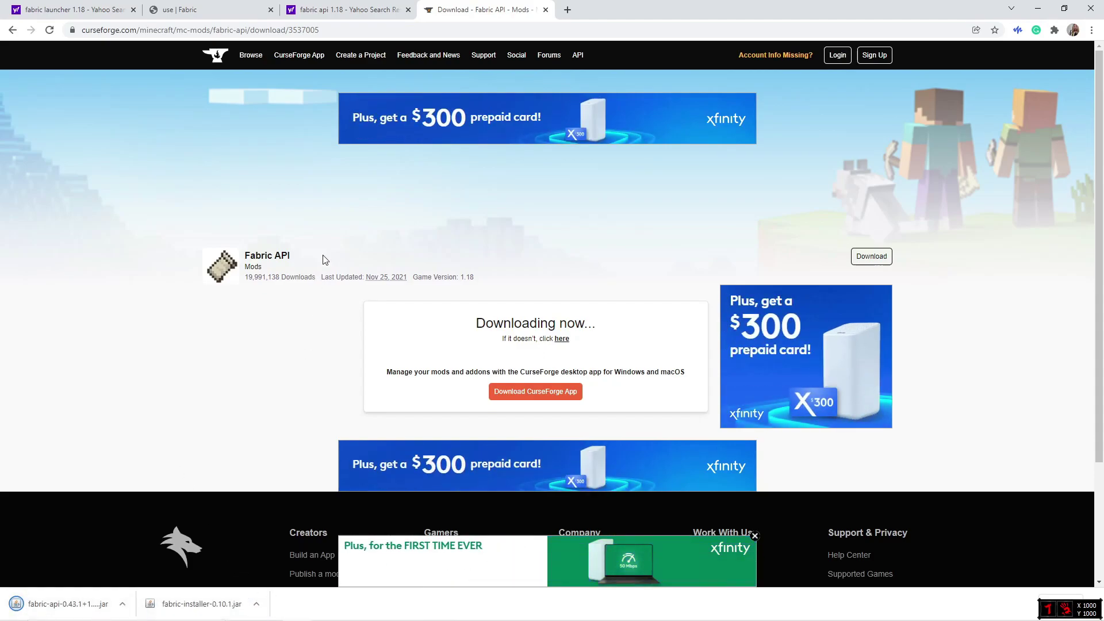
{"action": "key", "text": "ctrl+n"}
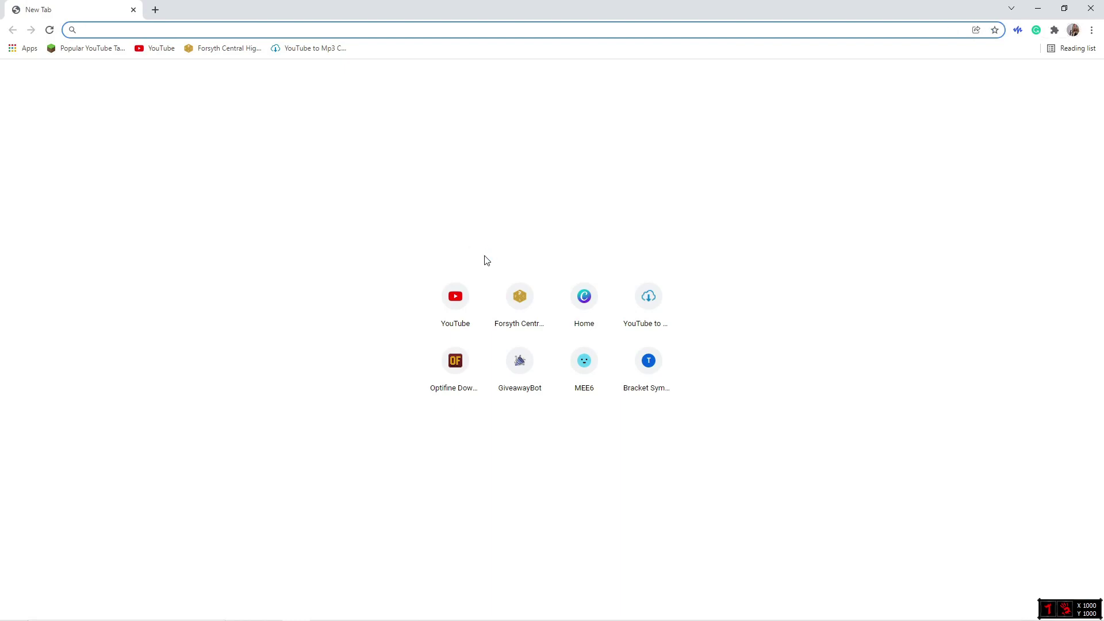
{"action": "type", "text": "replay mo"}
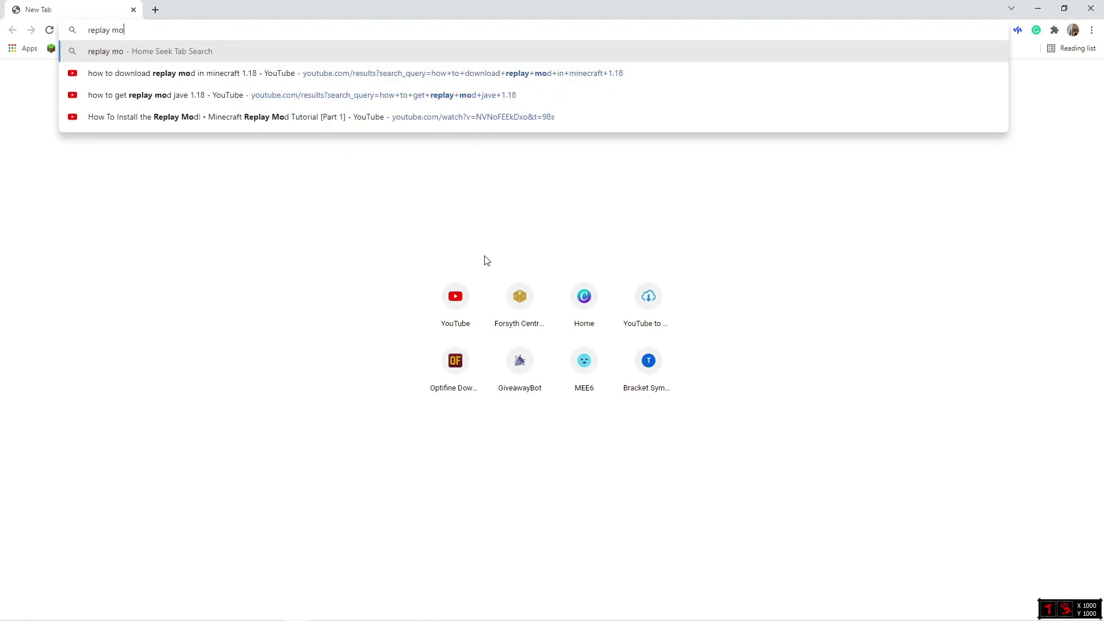
{"action": "type", "text": "d 1.18"}
Search 'replay mod 1.18' and go from replaymod.com to its Downloads page
{"action": "key", "text": "Return"}
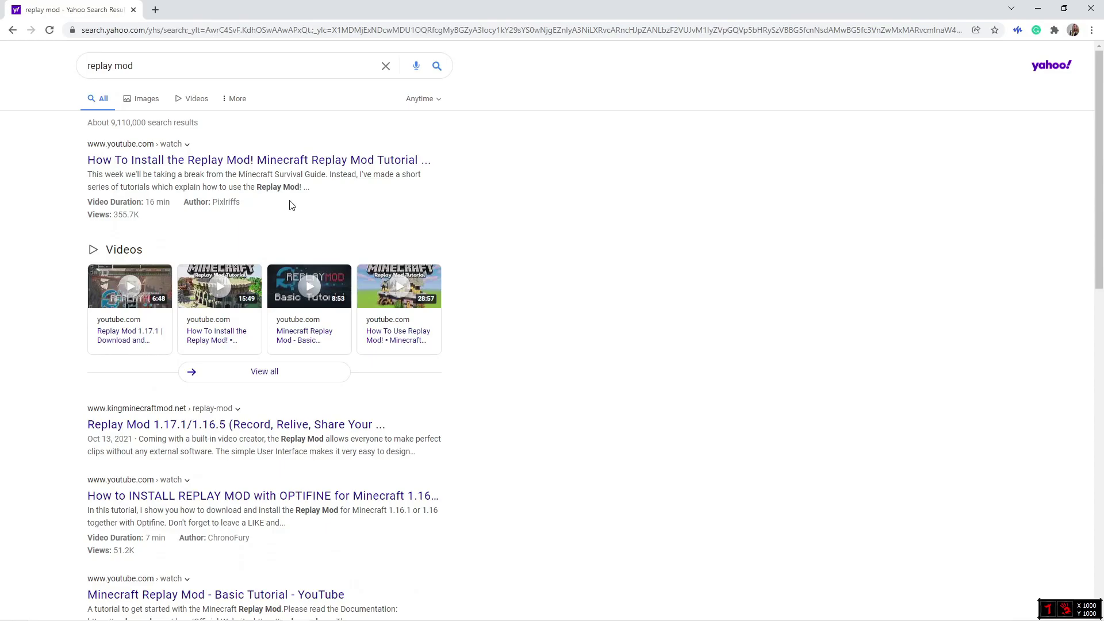
{"action": "left_click", "coordinate": [265, 161]}
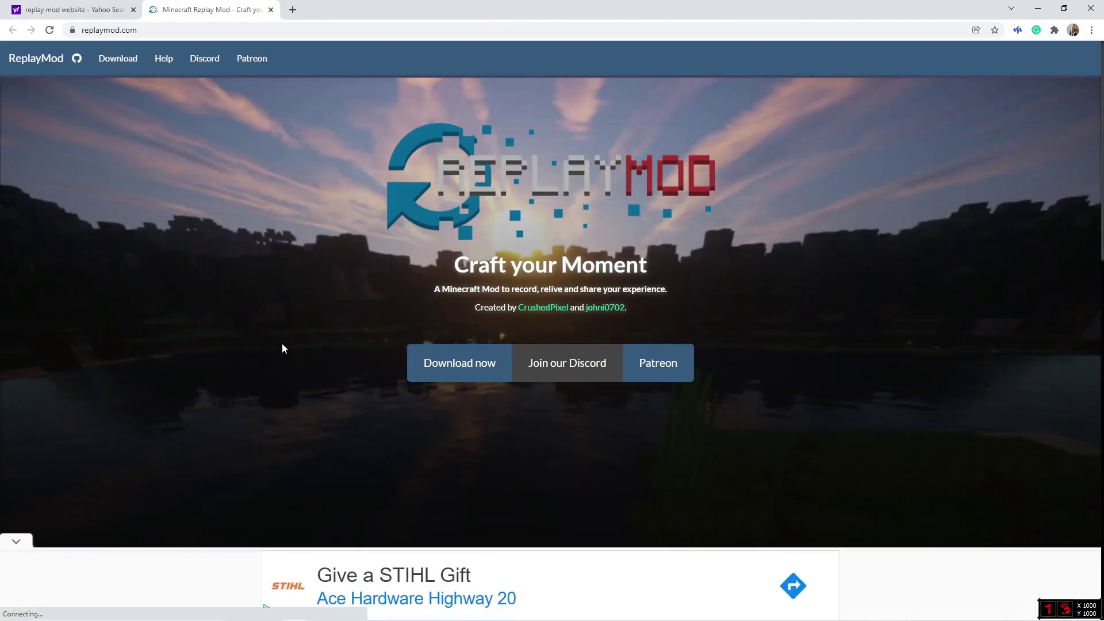
{"action": "scroll", "coordinate": [388, 289], "scroll_direction": "down", "scroll_amount": 3}
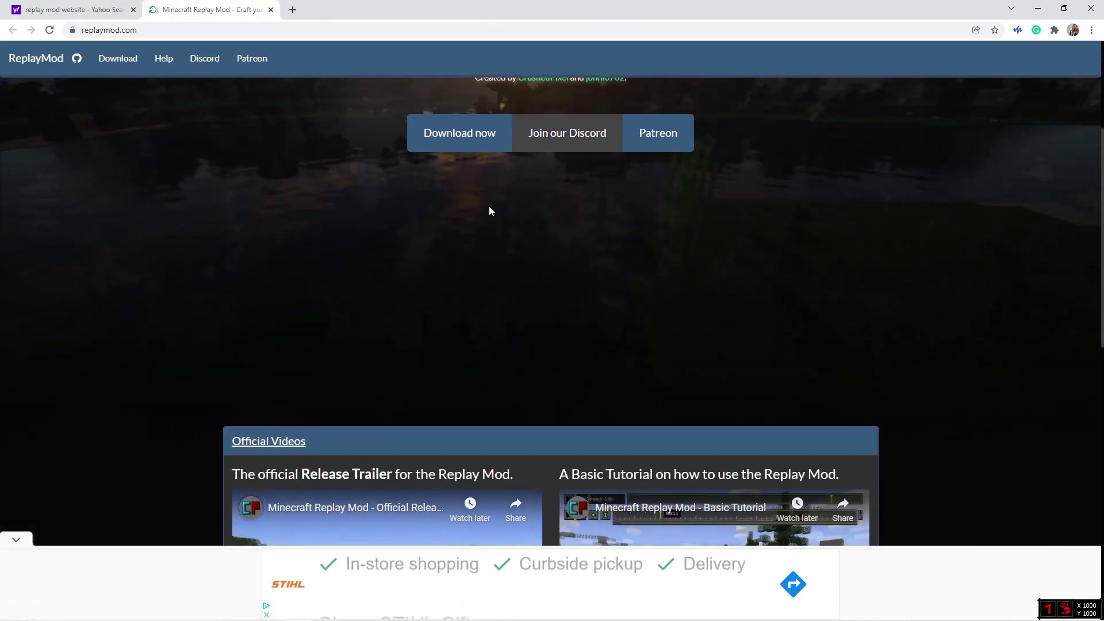
{"action": "left_click", "coordinate": [490, 144]}
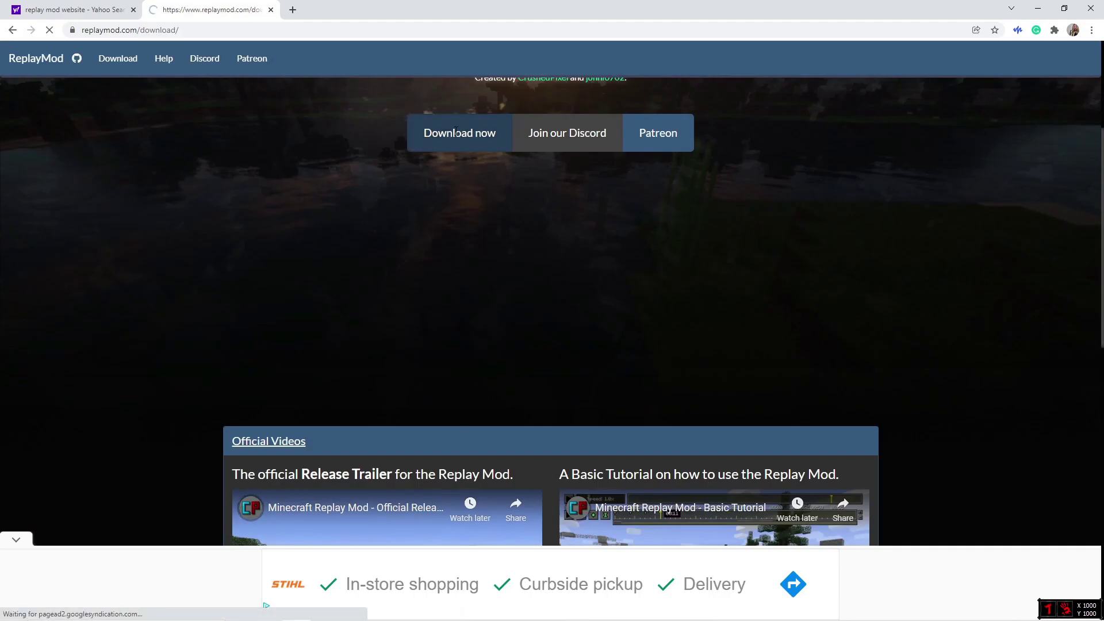
{"action": "scroll", "coordinate": [474, 242], "scroll_direction": "down", "scroll_amount": 2}
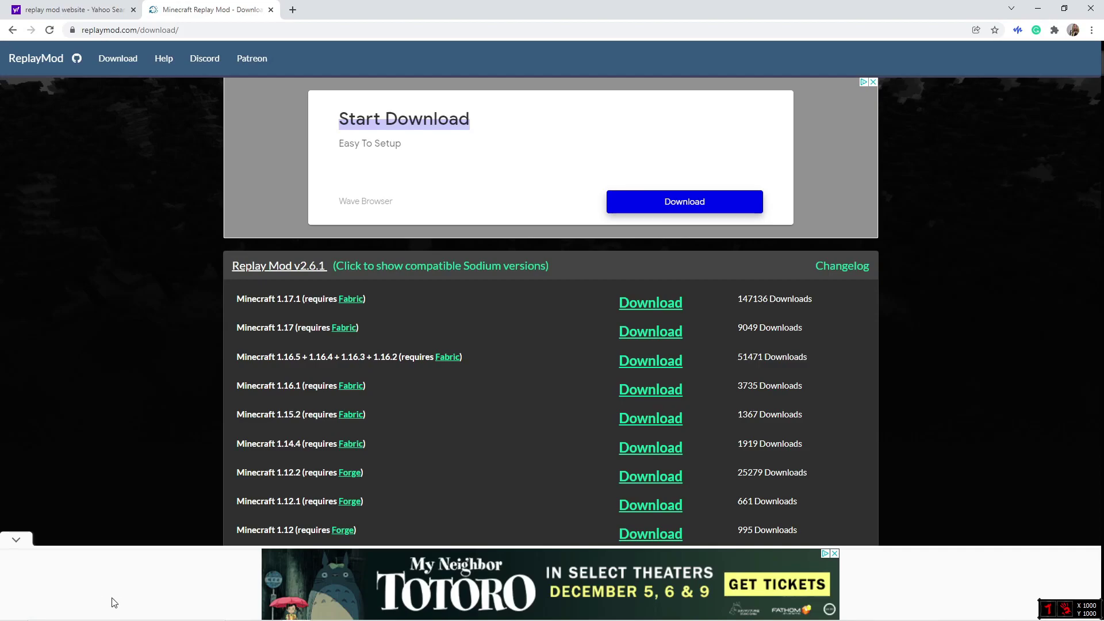
{"action": "scroll", "coordinate": [191, 545], "scroll_direction": "up", "scroll_amount": 3}
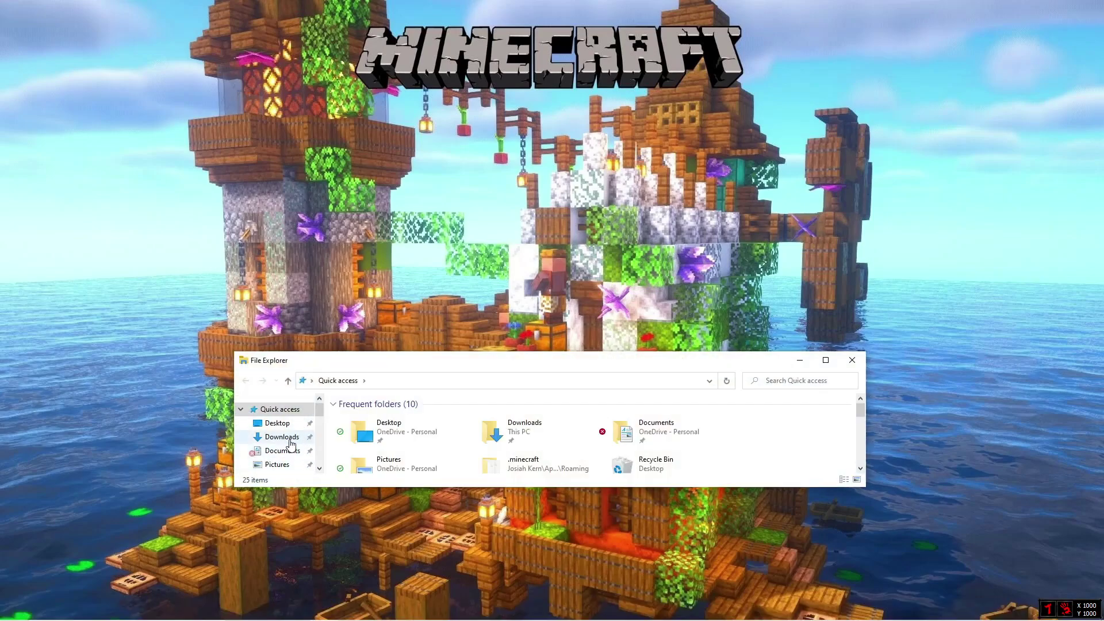
Select the Fabric installer, Fabric API and ReplayMod jars in Downloads and drag them to the desktop
{"action": "left_click", "coordinate": [283, 437]}
{"action": "left_click", "coordinate": [725, 468]}
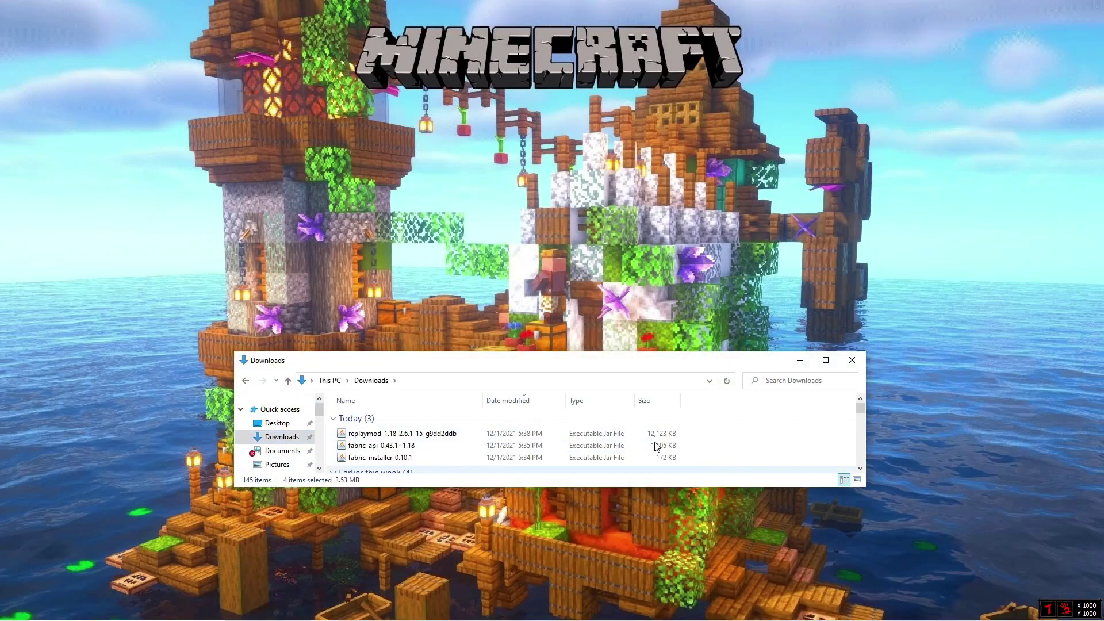
{"action": "left_click", "coordinate": [700, 459]}
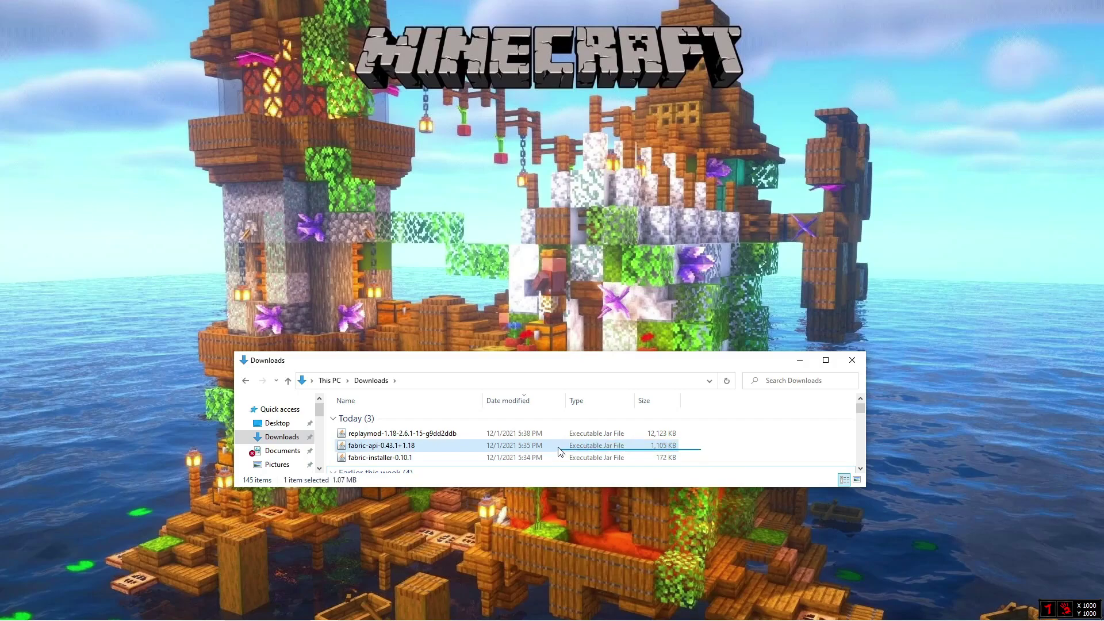
{"action": "left_click_drag", "start_coordinate": [664, 460], "coordinate": [530, 448]}
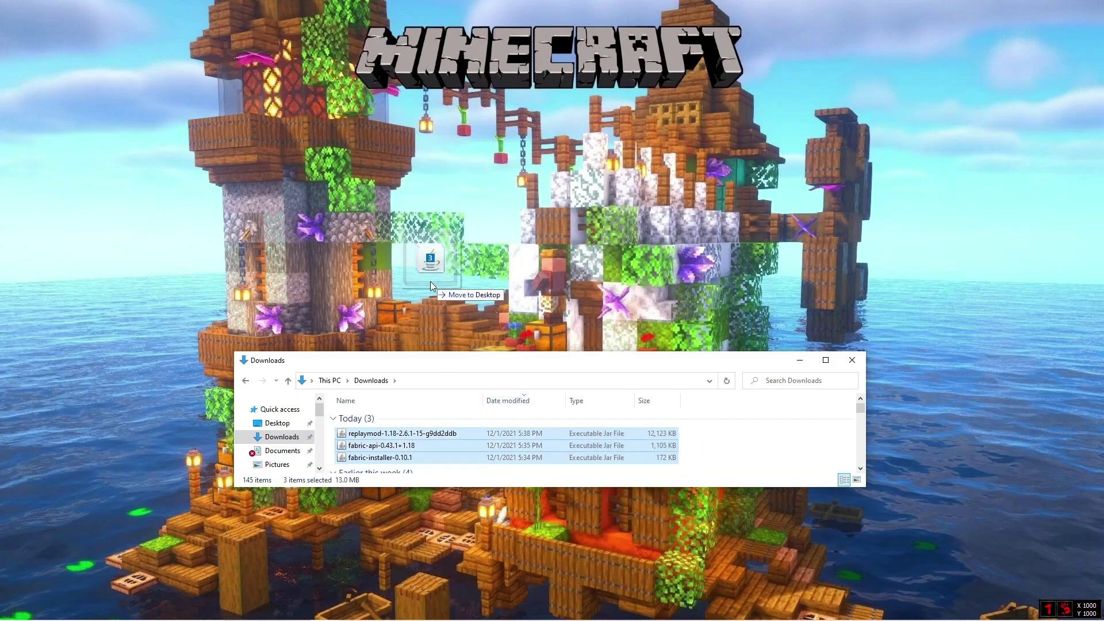
{"action": "left_click_drag", "start_coordinate": [430, 282], "coordinate": [431, 283]}
{"action": "left_click", "coordinate": [851, 359]}
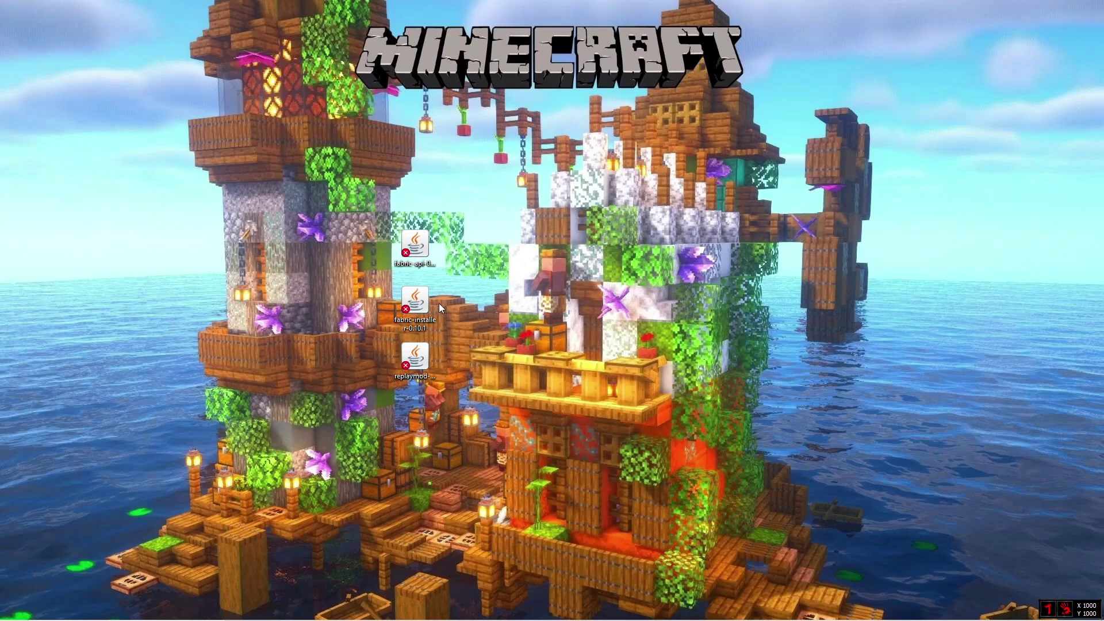
Run fabric-installer-0.10.1.jar using Open with and Java(TM) Platform SE binary
{"action": "right_click", "coordinate": [417, 304]}
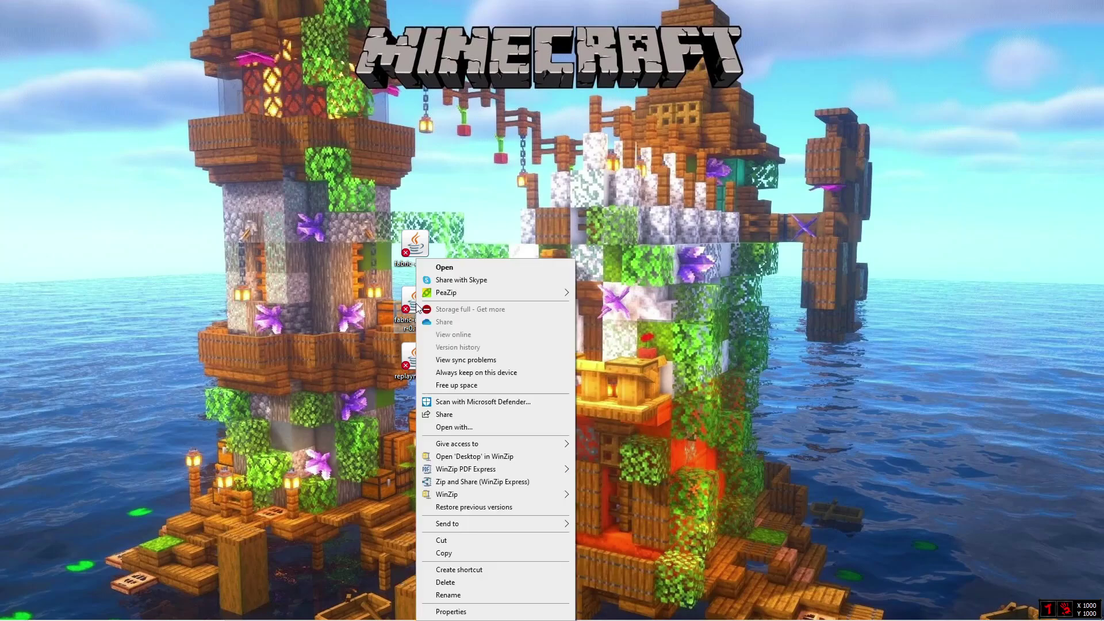
{"action": "left_click", "coordinate": [450, 427]}
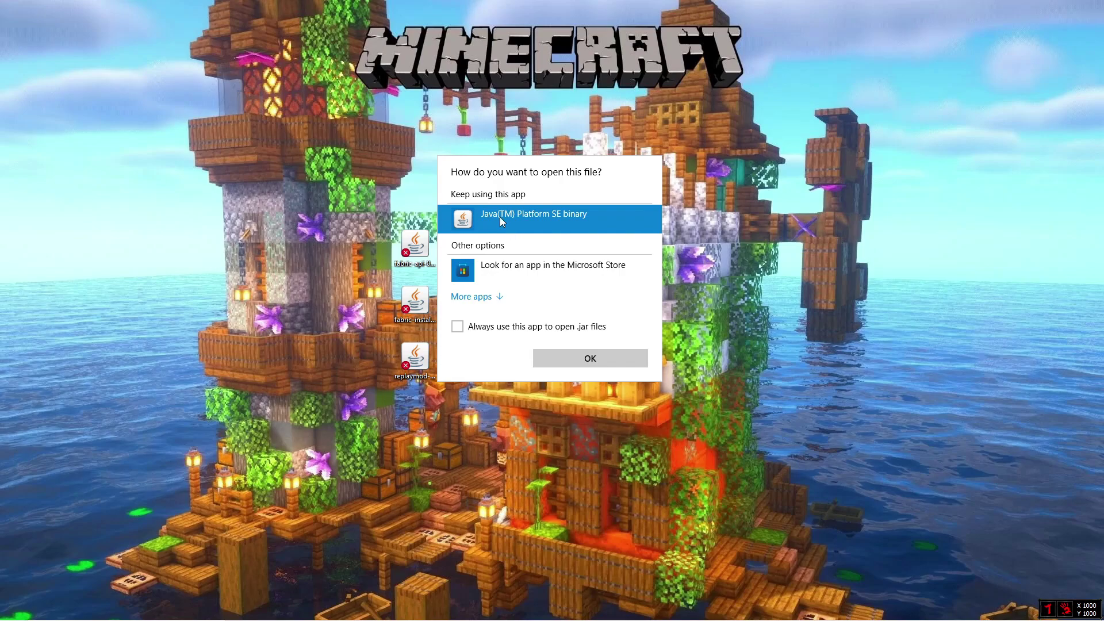
{"action": "left_click", "coordinate": [563, 359]}
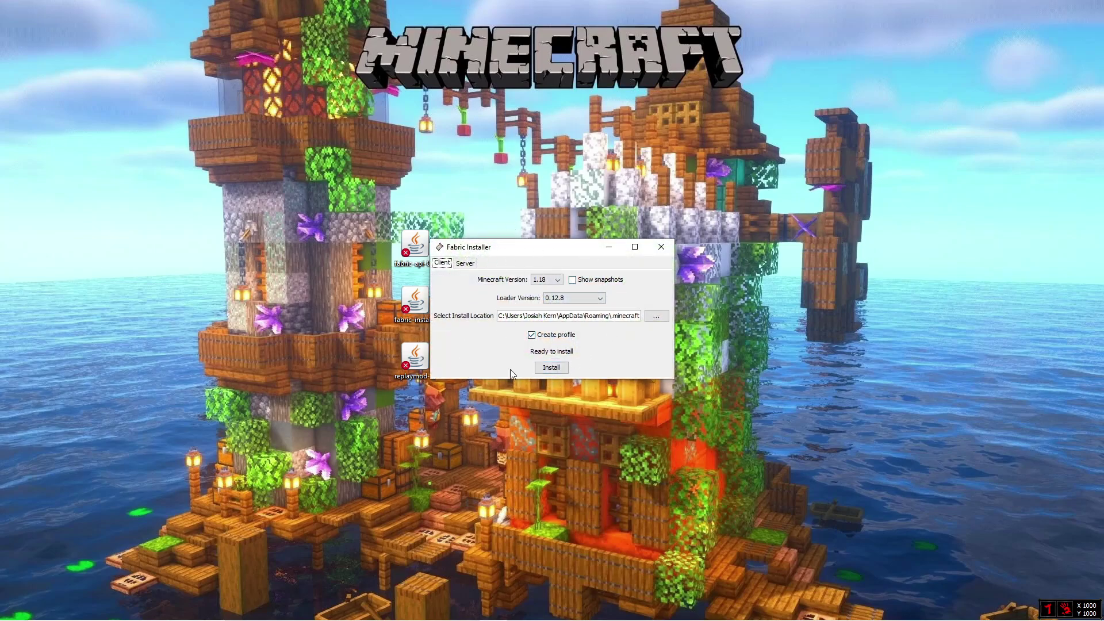
Install Fabric Loader 0.12.8 for Minecraft 1.18, dismiss the success message and close the installer
{"action": "left_click", "coordinate": [556, 278]}
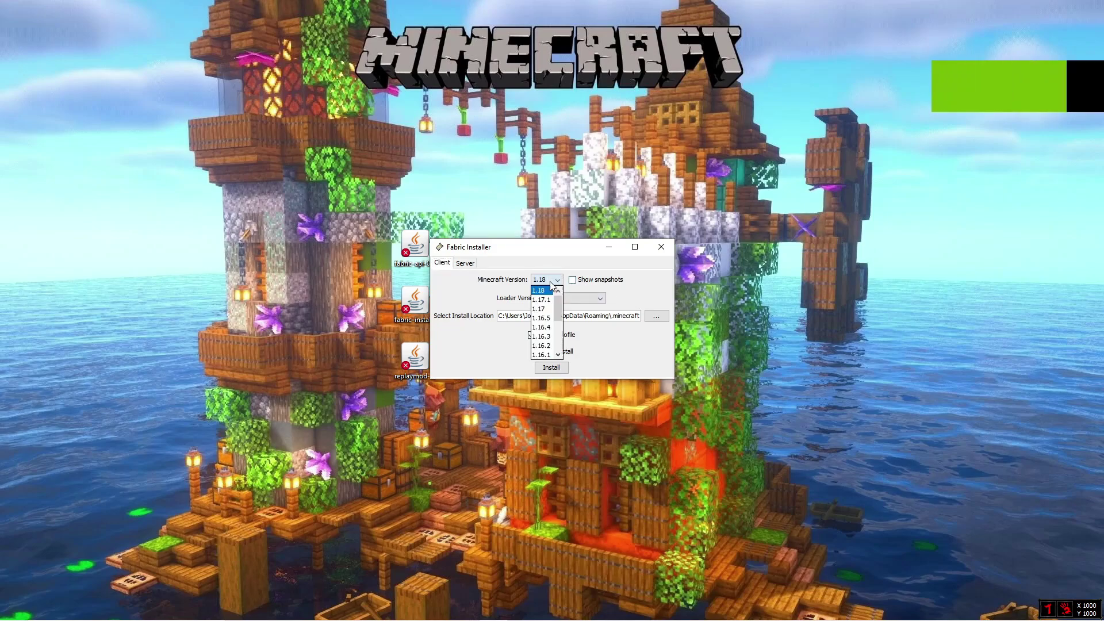
{"action": "left_click", "coordinate": [599, 297]}
{"action": "left_click", "coordinate": [593, 299]}
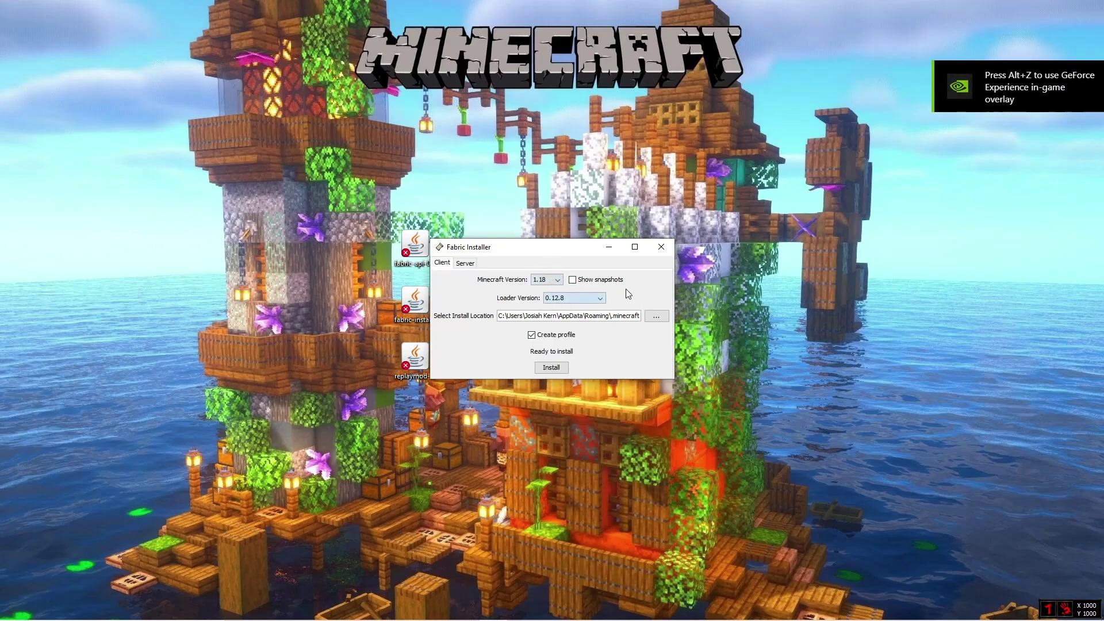
{"action": "left_click", "coordinate": [555, 370]}
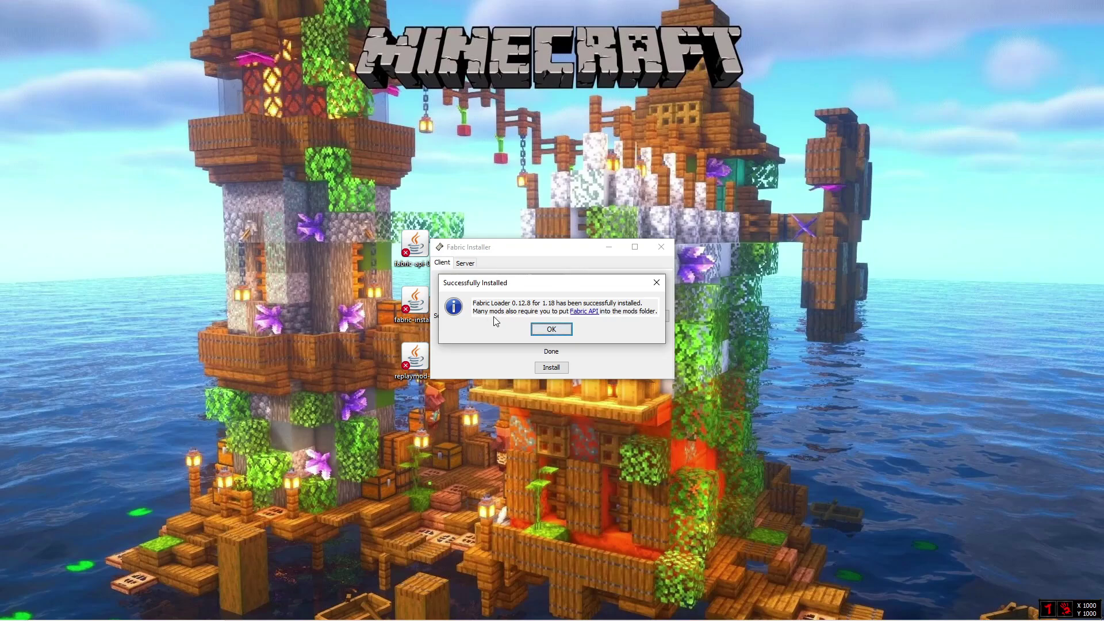
{"action": "left_click", "coordinate": [561, 330]}
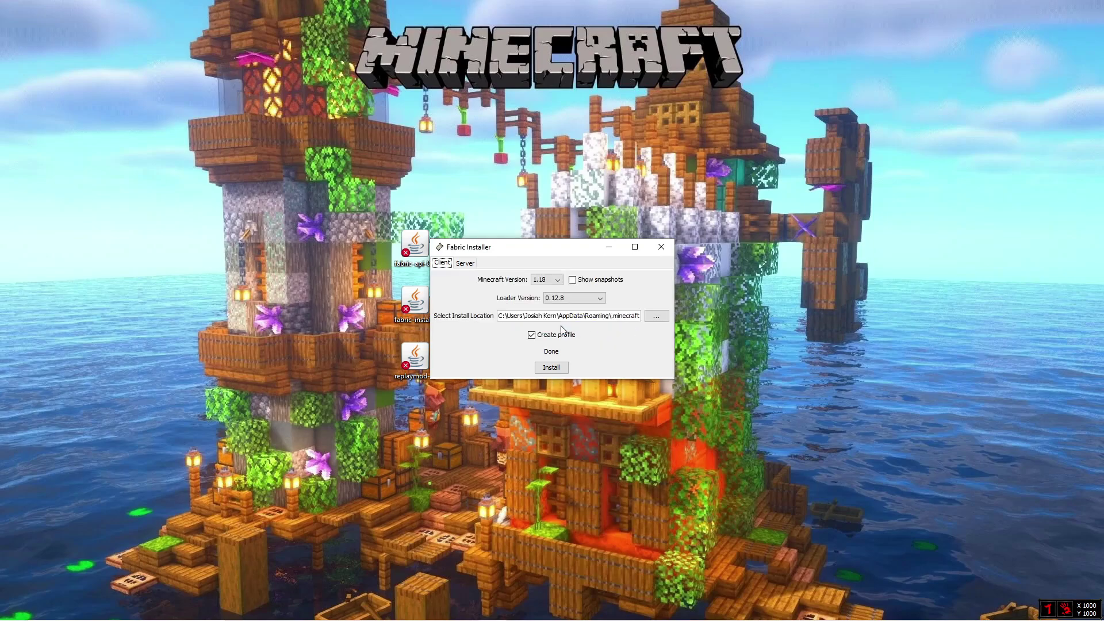
{"action": "left_click", "coordinate": [660, 247]}
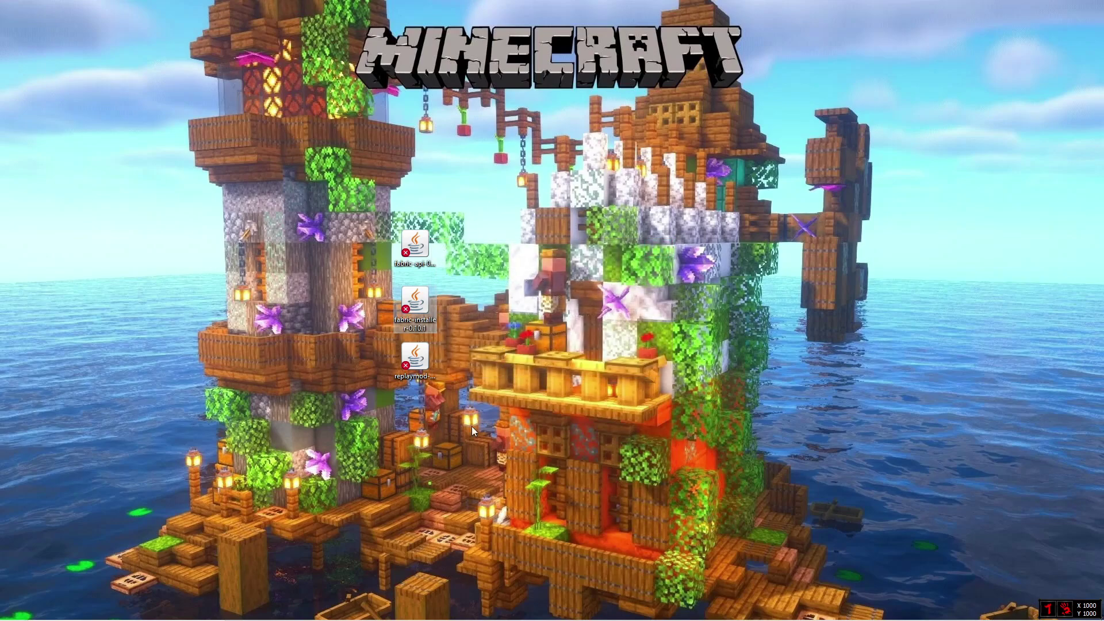
Rearrange the Fabric API and Replay Mod jar icons on the desktop
{"action": "left_click", "coordinate": [429, 244]}
{"action": "left_click_drag", "start_coordinate": [430, 245], "coordinate": [560, 354]}
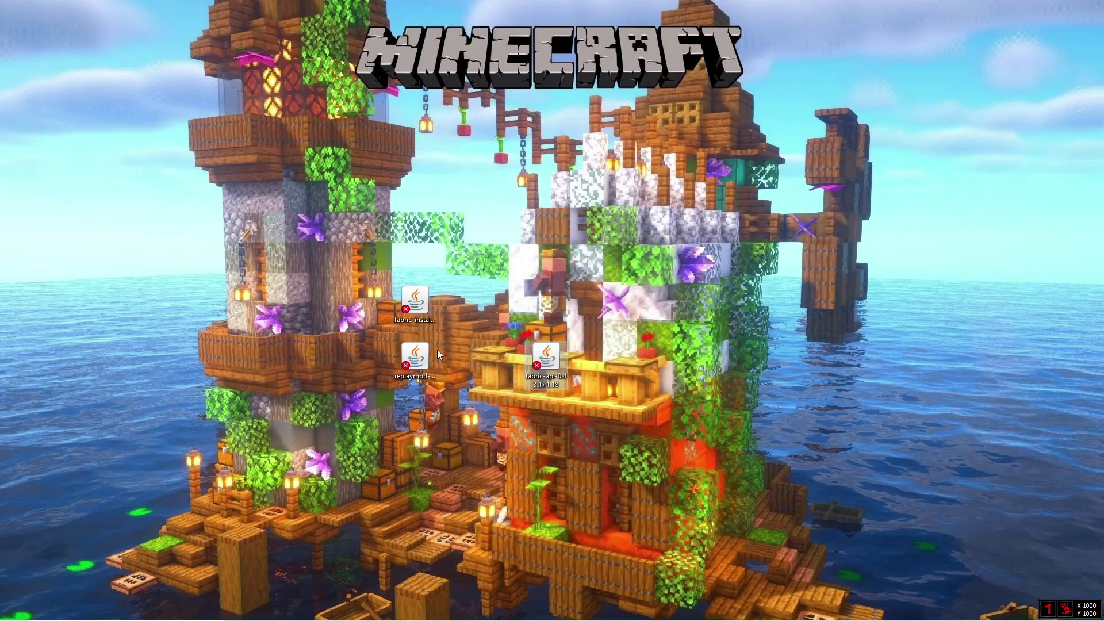
{"action": "mouse_move", "coordinate": [442, 373]}
{"action": "left_mouse_down"}
{"action": "mouse_move", "coordinate": [604, 373]}
{"action": "mouse_move", "coordinate": [553, 371]}
{"action": "left_mouse_up"}
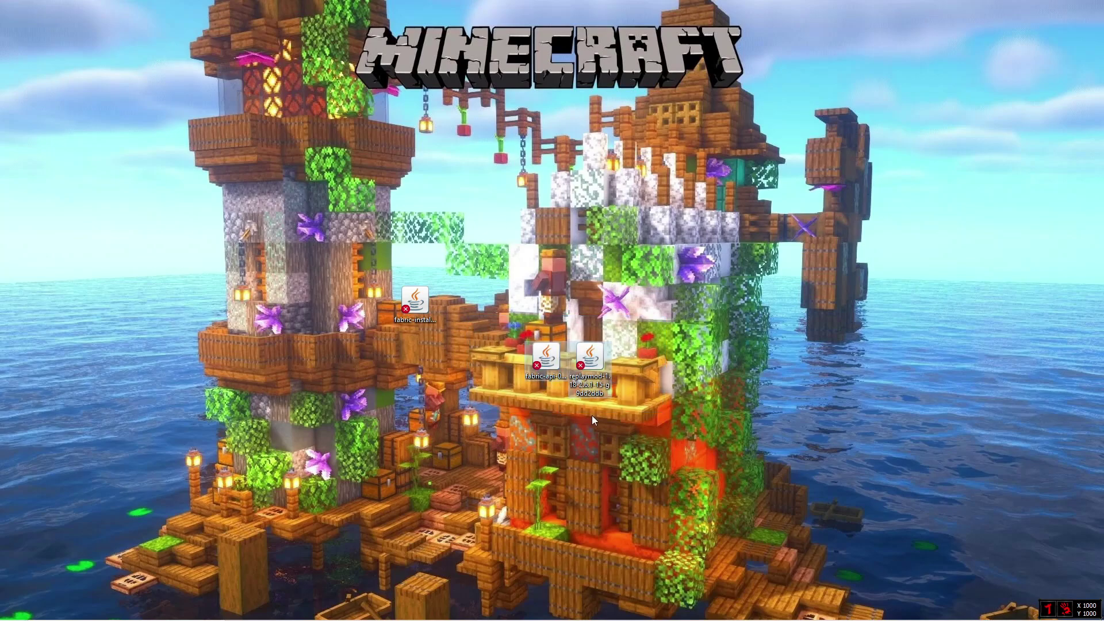
In File Explorer, go to %appdata% and open the .minecraft folder
{"action": "left_click", "coordinate": [324, 610]}
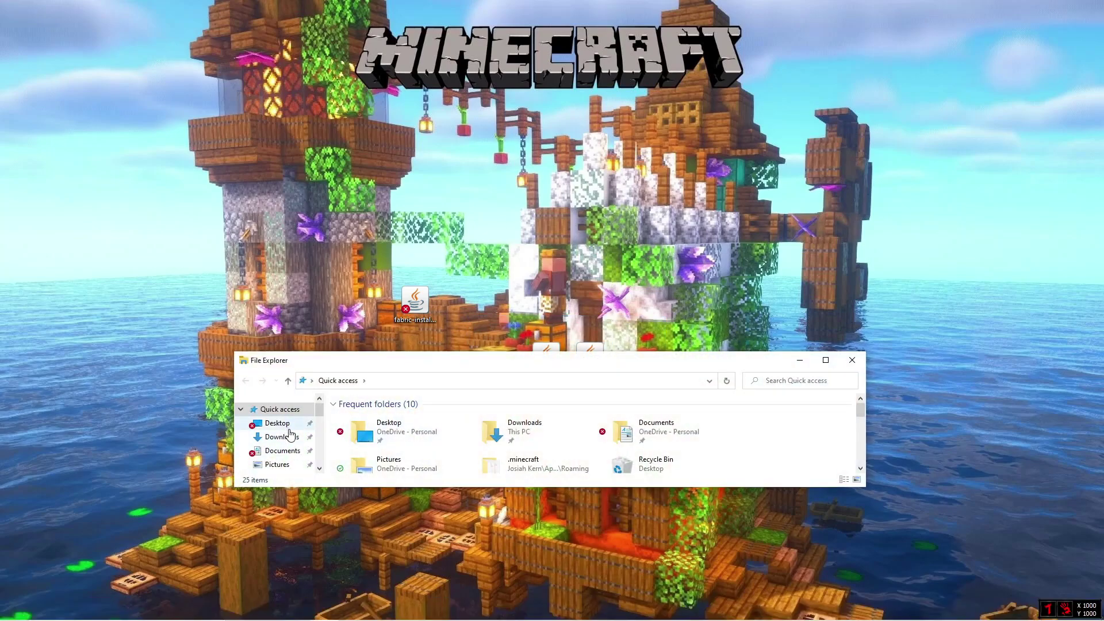
{"action": "scroll", "coordinate": [293, 427], "scroll_direction": "down", "scroll_amount": 1}
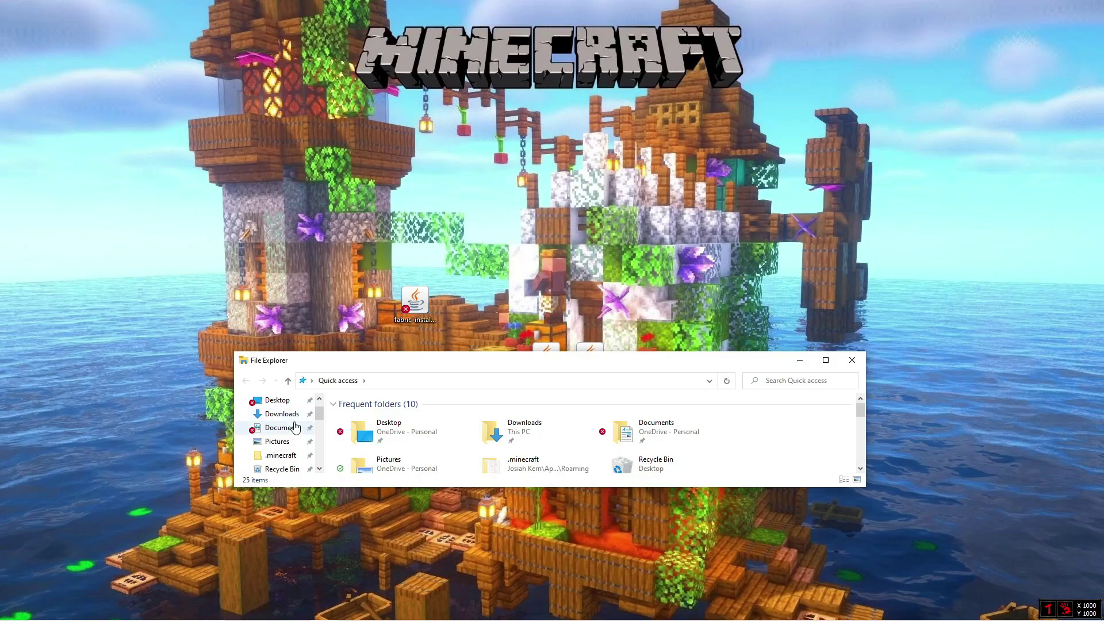
{"action": "left_click", "coordinate": [385, 383]}
{"action": "key", "text": "BackSpace"}
{"action": "type", "text": "%appdata%"}
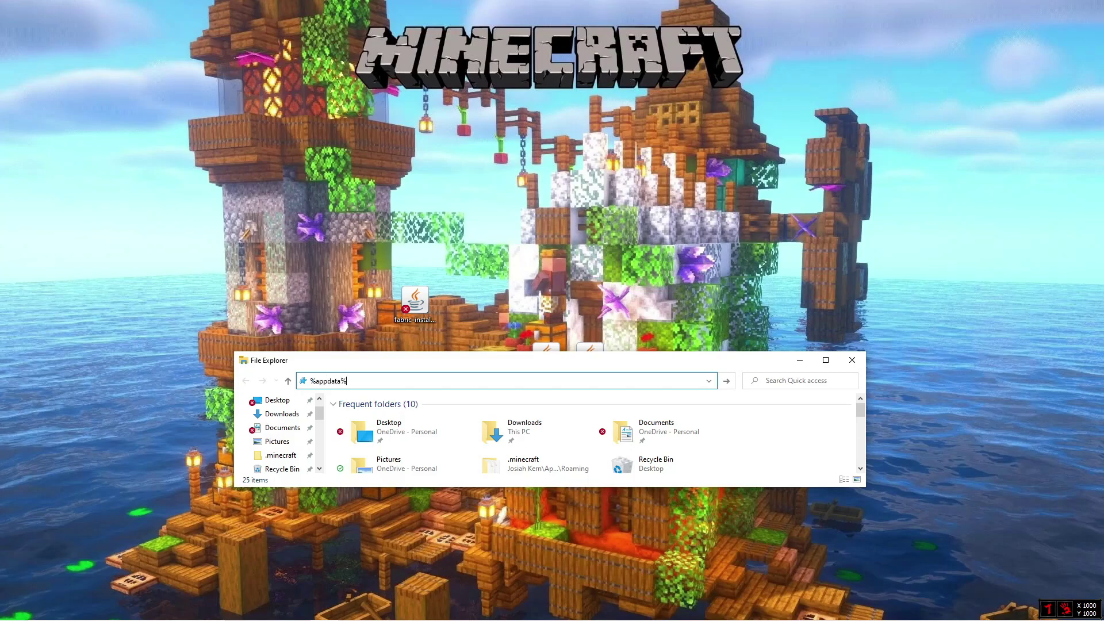
{"action": "key", "text": "Return"}
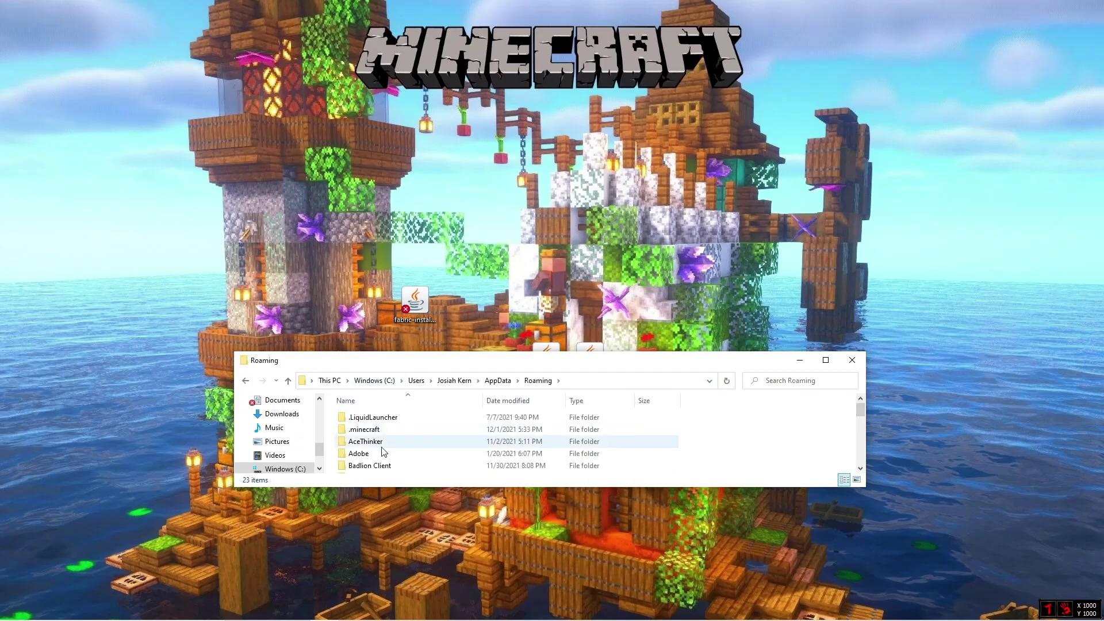
{"action": "double_click", "coordinate": [373, 434]}
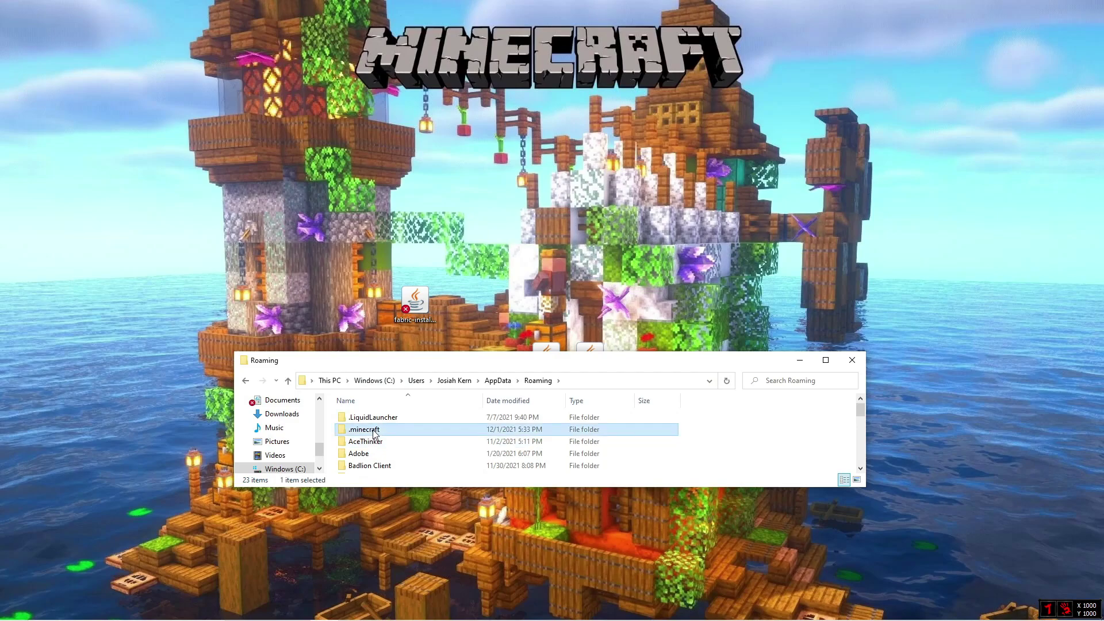
{"action": "scroll", "coordinate": [379, 429], "scroll_direction": "down", "scroll_amount": 10}
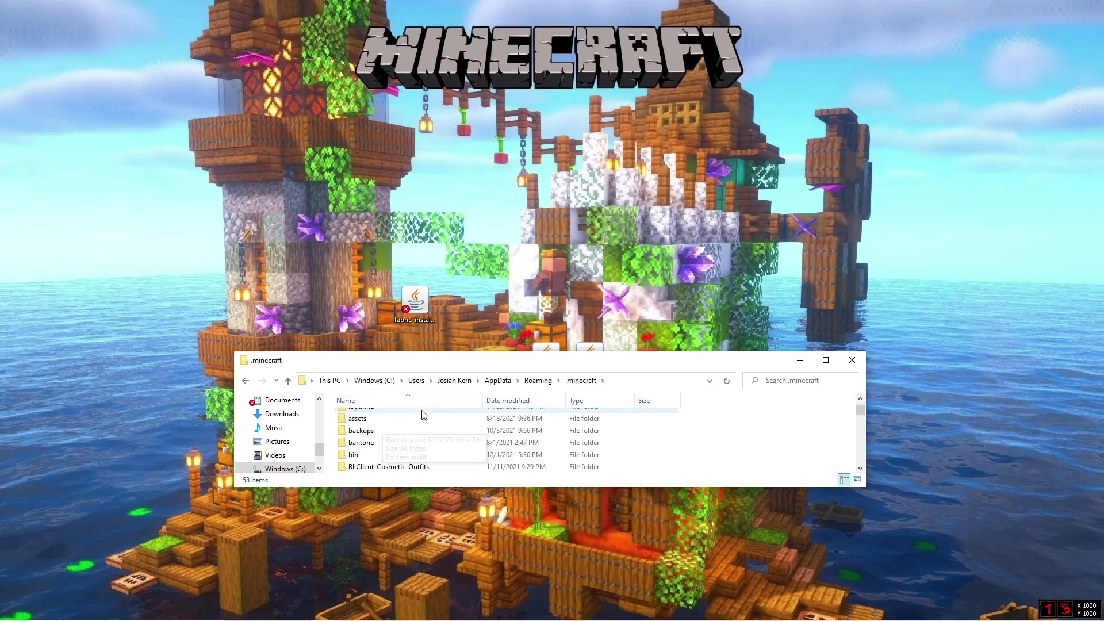
{"action": "scroll", "coordinate": [423, 419], "scroll_direction": "down", "scroll_amount": 3}
{"action": "scroll", "coordinate": [423, 419], "scroll_direction": "up", "scroll_amount": 10}
{"action": "scroll", "coordinate": [468, 427], "scroll_direction": "up", "scroll_amount": 5}
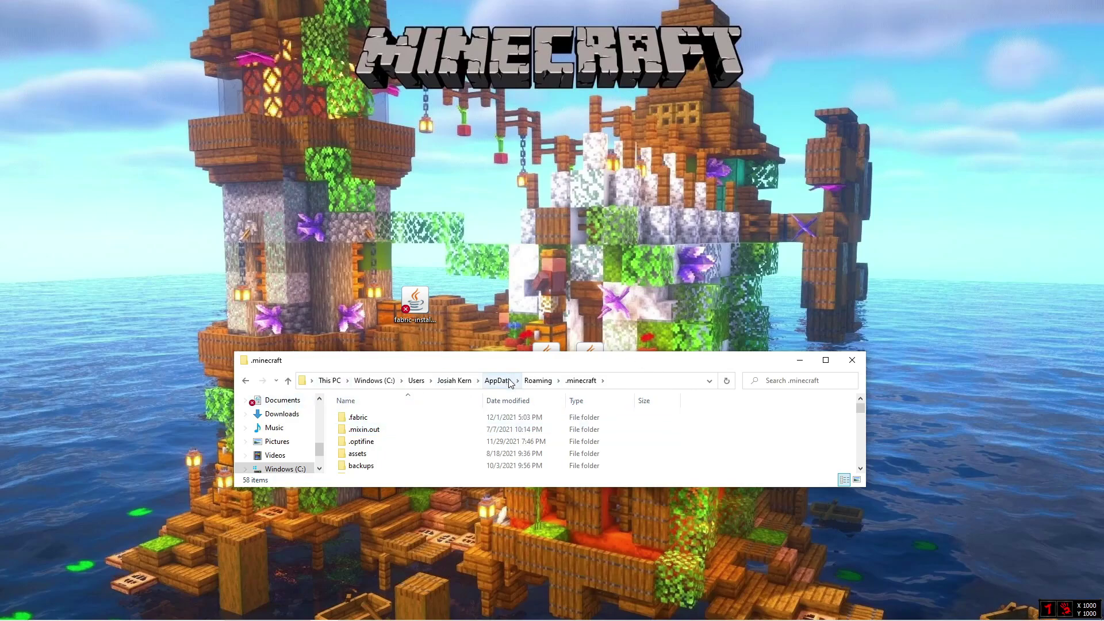
{"action": "scroll", "coordinate": [372, 420], "scroll_direction": "down", "scroll_amount": 1}
{"action": "scroll", "coordinate": [375, 423], "scroll_direction": "down", "scroll_amount": 1}
{"action": "scroll", "coordinate": [378, 427], "scroll_direction": "down", "scroll_amount": 1}
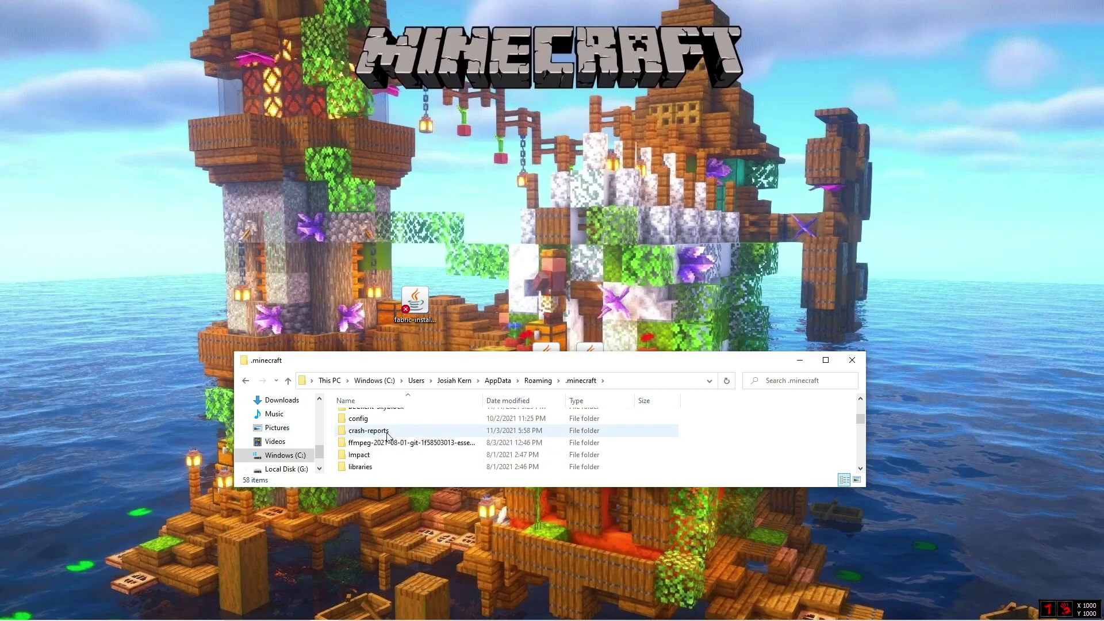
{"action": "scroll", "coordinate": [385, 435], "scroll_direction": "down", "scroll_amount": 1}
Open the mods folder and skip replacing the existing Fabric API jar
{"action": "double_click", "coordinate": [358, 454]}
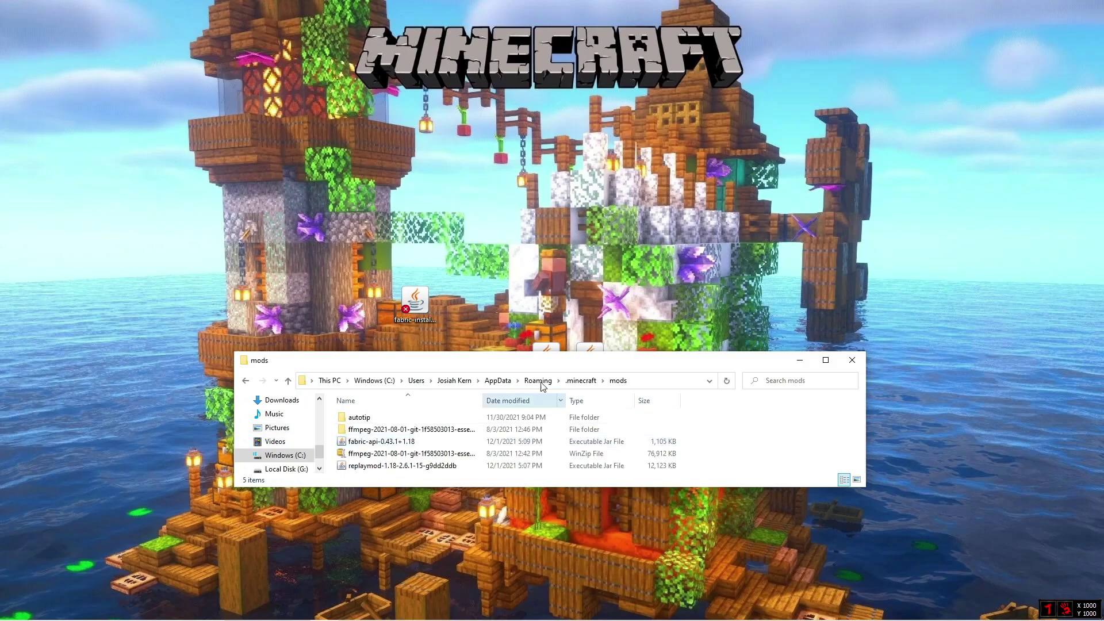
{"action": "mouse_move", "coordinate": [517, 360]}
{"action": "left_mouse_down"}
{"action": "mouse_move", "coordinate": [544, 394]}
{"action": "mouse_move", "coordinate": [567, 369]}
{"action": "mouse_move", "coordinate": [783, 486]}
{"action": "left_mouse_up"}
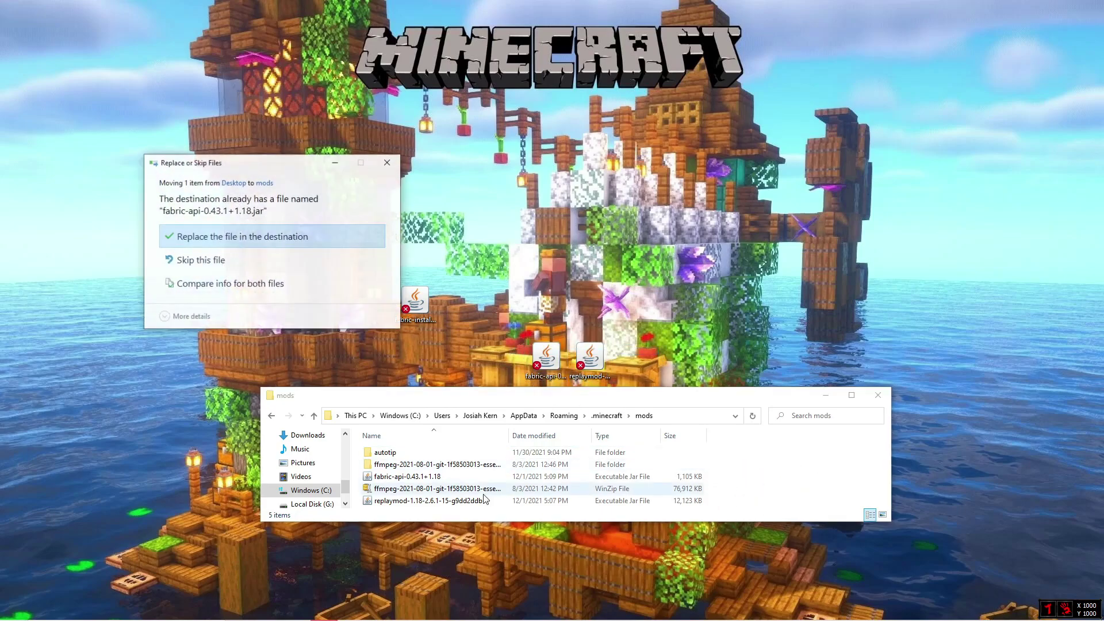
{"action": "left_click", "coordinate": [385, 162]}
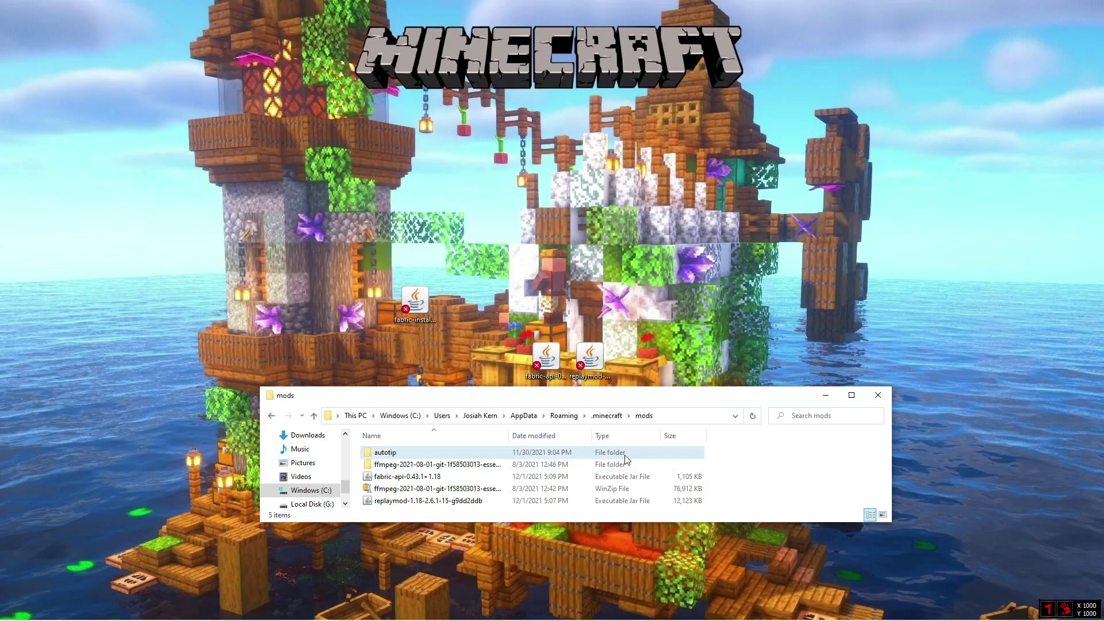
Close Explorer and start Minecraft from the launcher with the fabric-loader-1.18 installation
{"action": "left_click", "coordinate": [881, 398]}
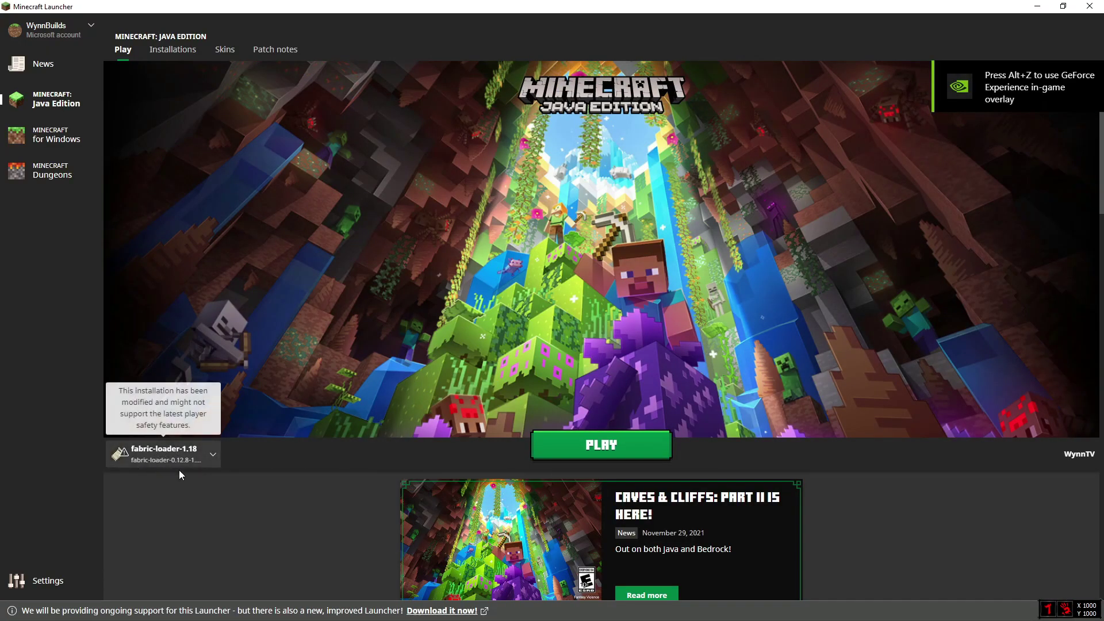
{"action": "left_click", "coordinate": [185, 455]}
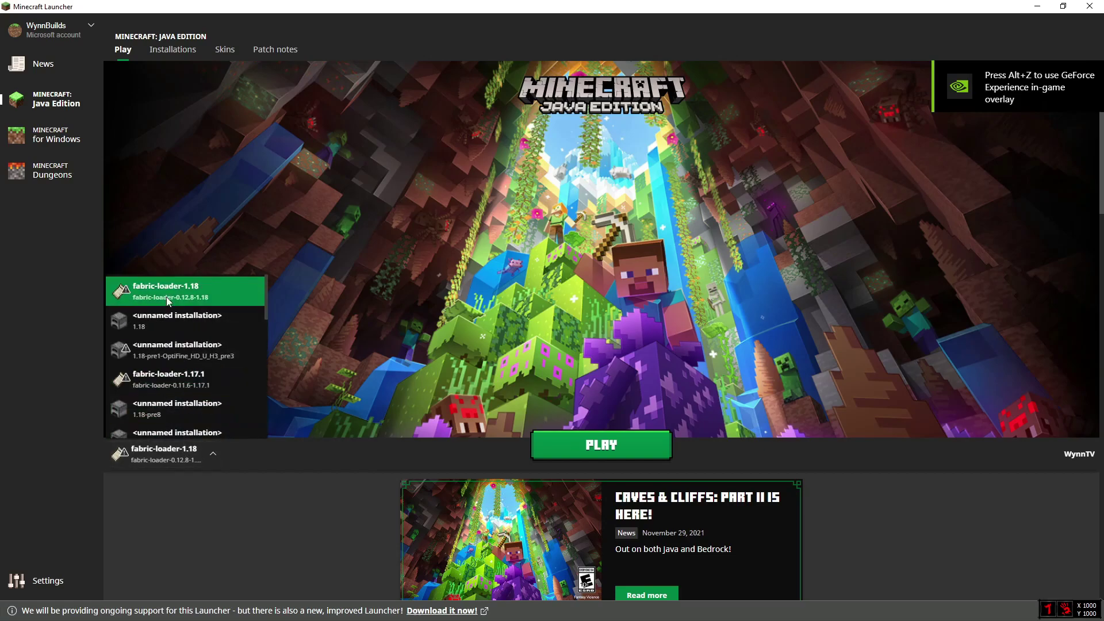
{"action": "scroll", "coordinate": [166, 297], "scroll_direction": "down", "scroll_amount": 1}
{"action": "left_click", "coordinate": [160, 55]}
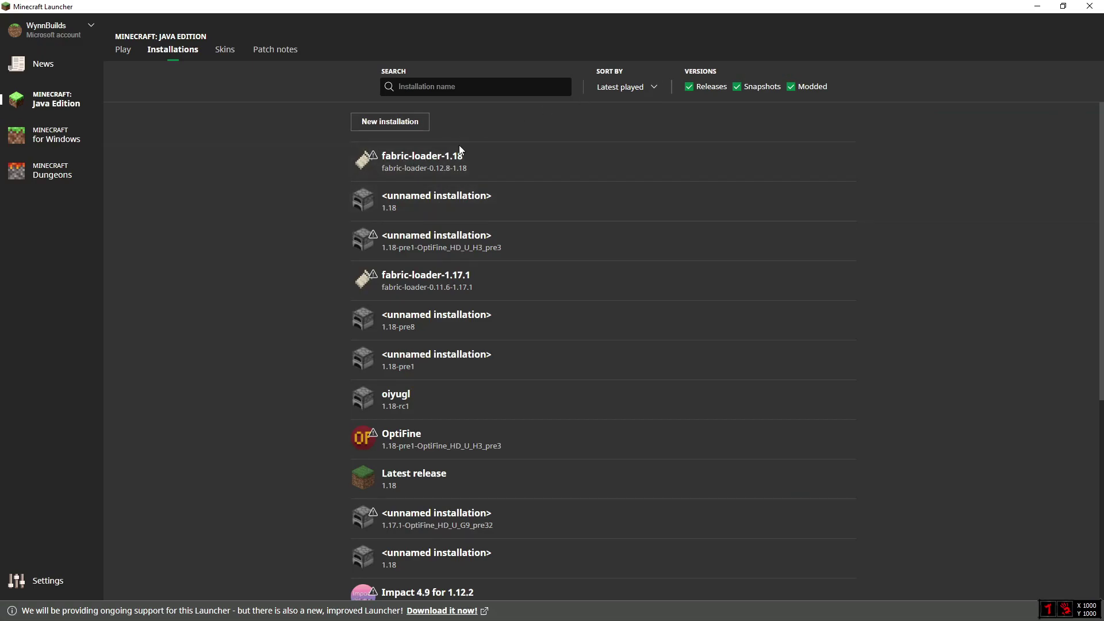
{"action": "left_click", "coordinate": [121, 49]}
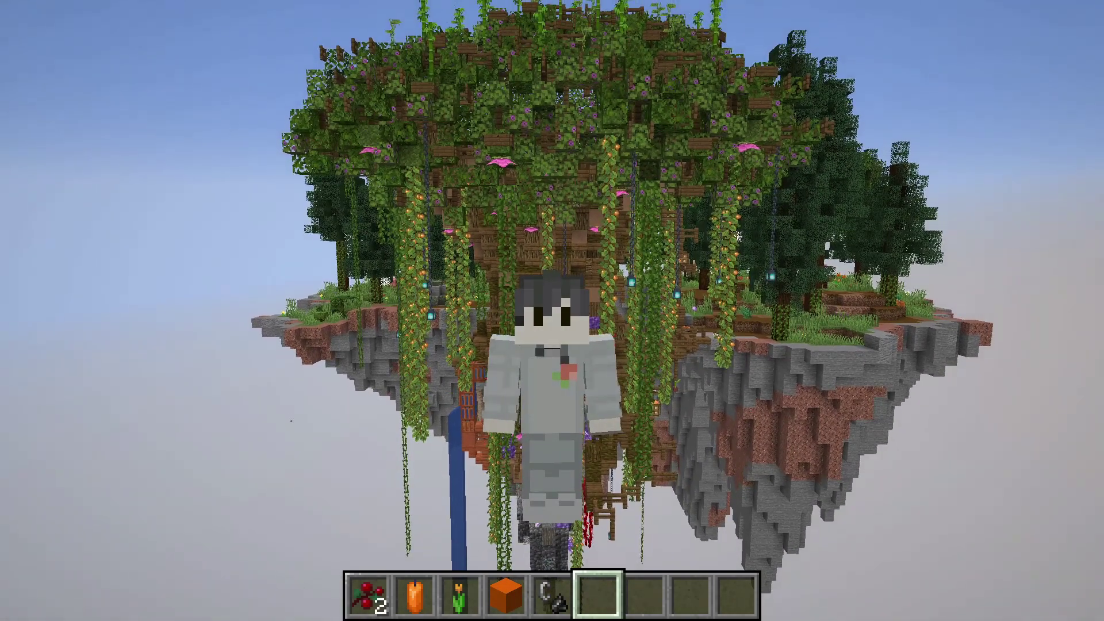
Check the Esc menu for Replay Mod's Start Recording button, then return to the game
{"action": "key", "text": "Escape"}
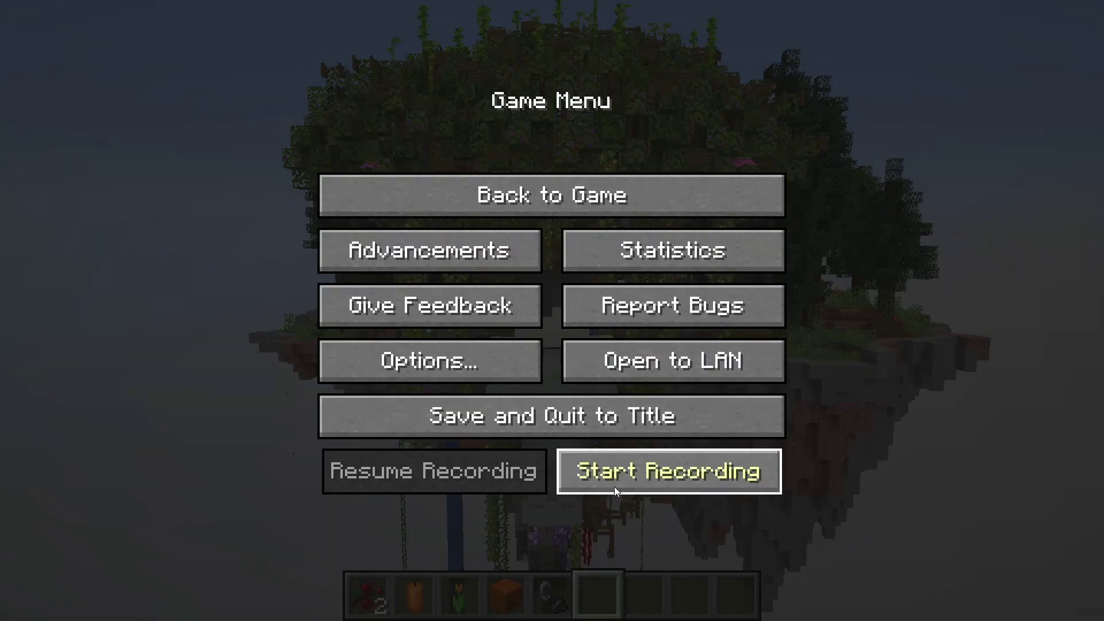
{"action": "left_click", "coordinate": [673, 195]}
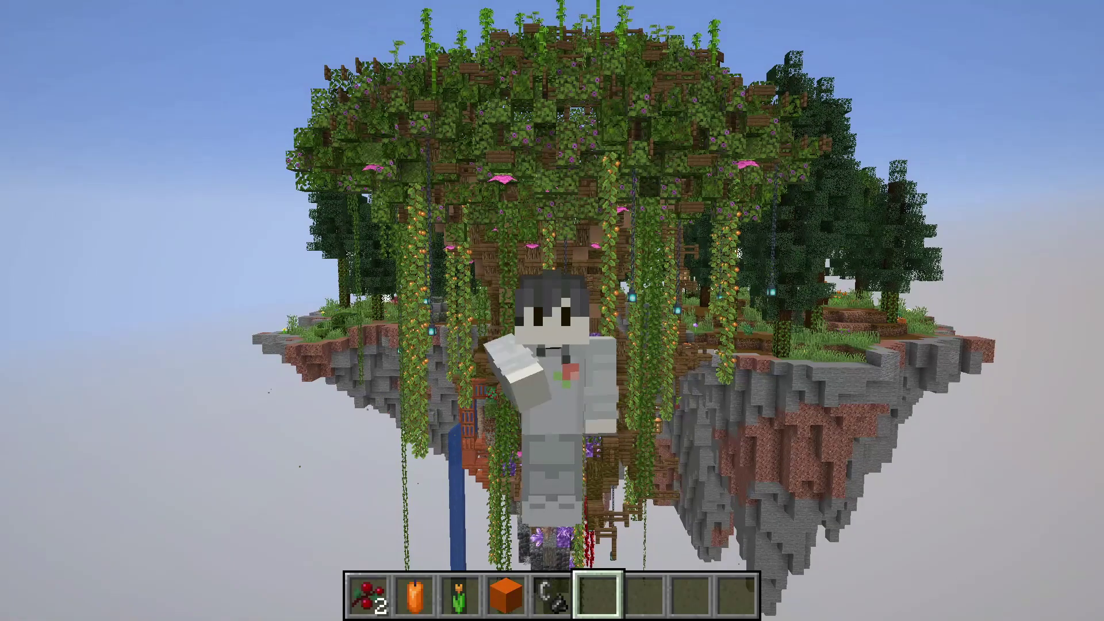